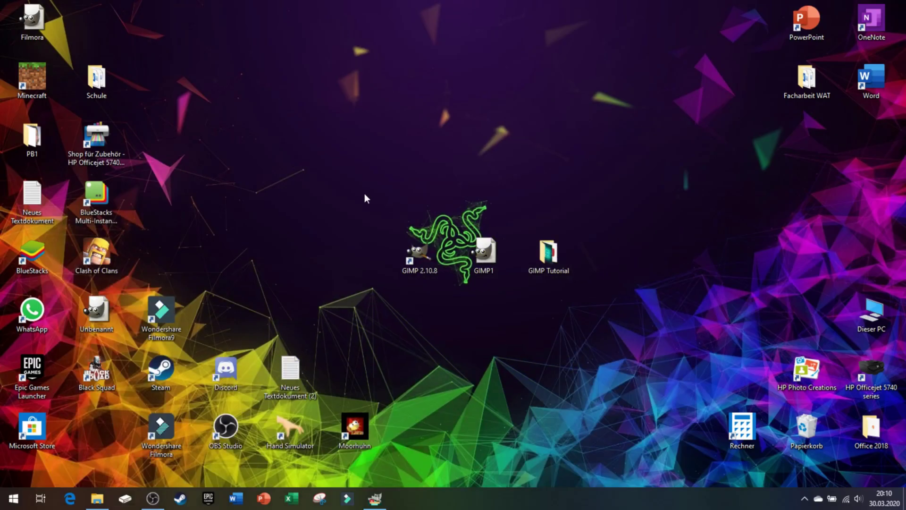
Preview the finished thumbnail project in GIMP, then close it.
drag(364, 193, 668, 288)
click(566, 340)
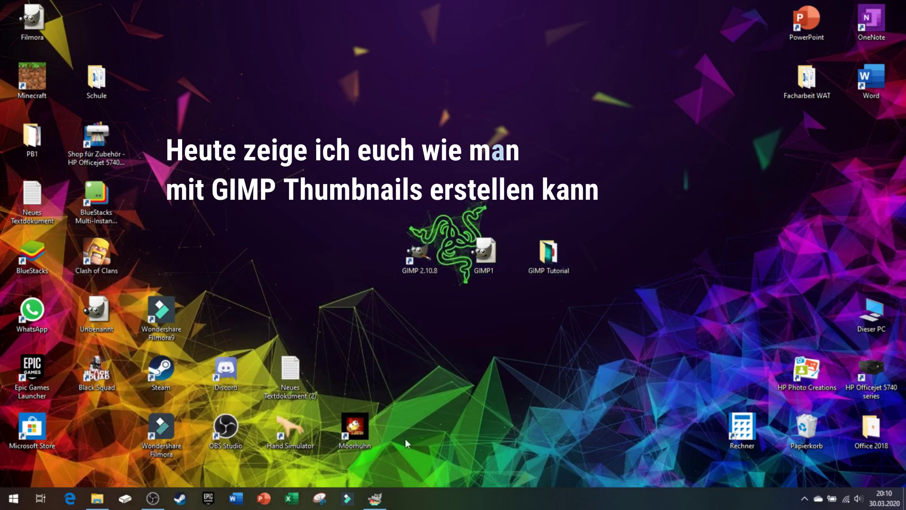
click(375, 496)
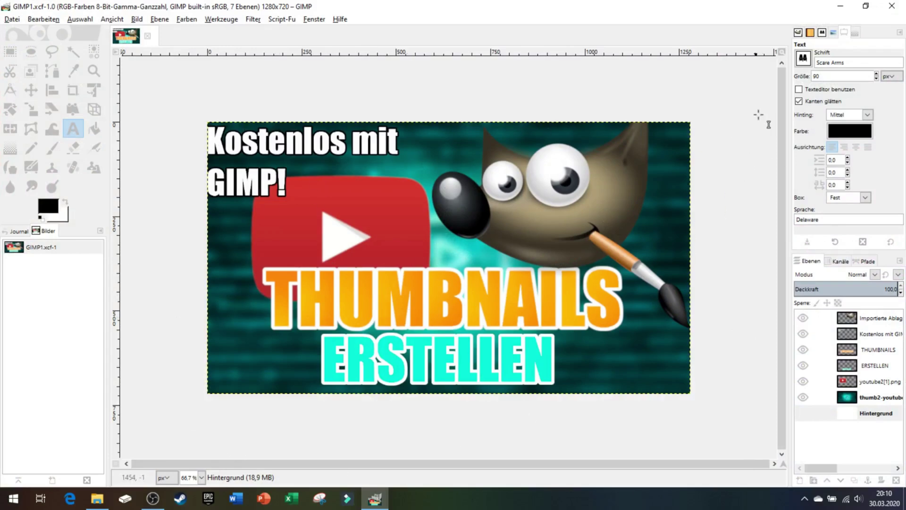
click(892, 6)
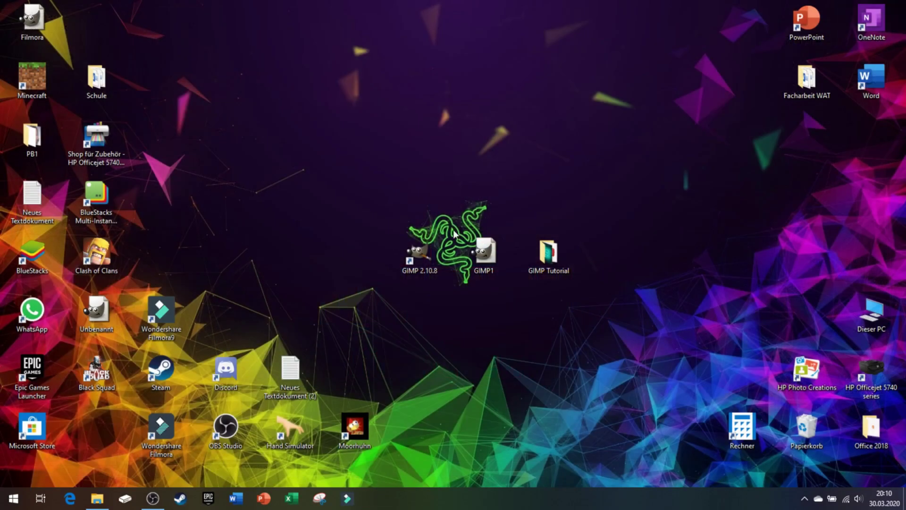
Launch GIMP 2.10.8 and create a new blank 1280×720 image.
click(412, 262)
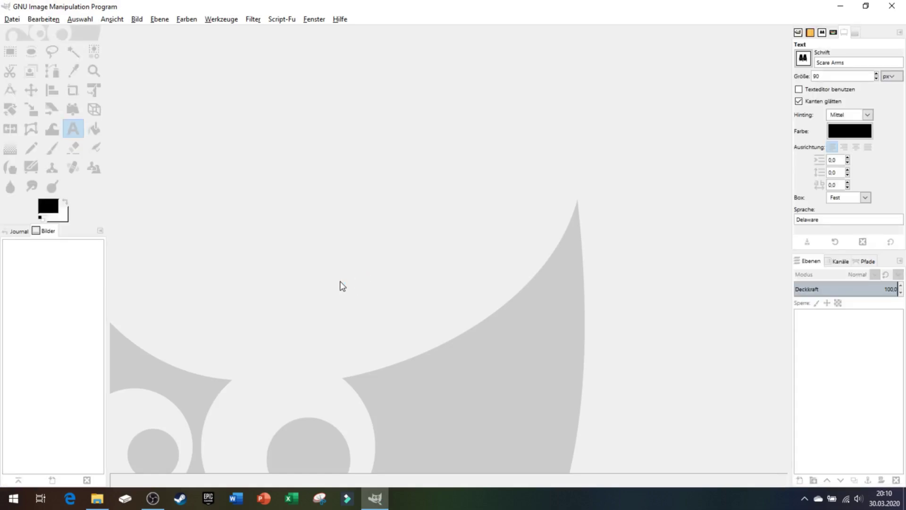
click(12, 19)
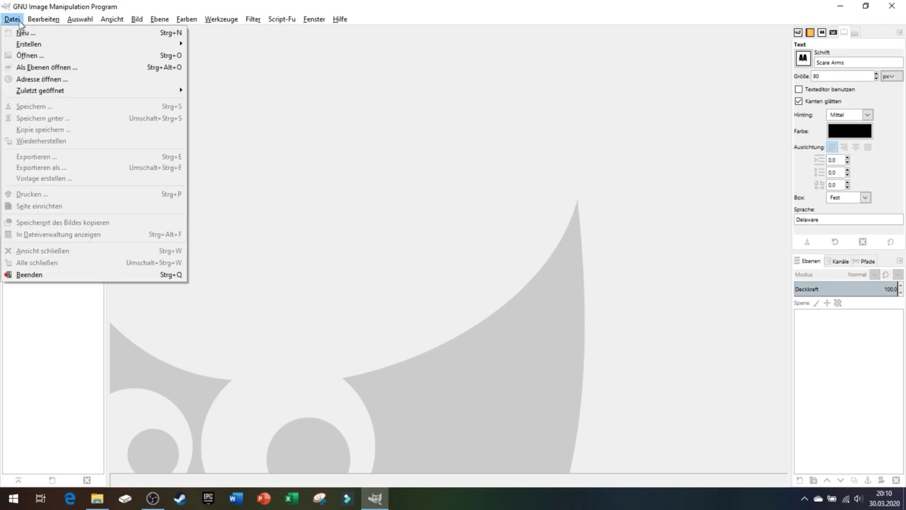
click(71, 36)
text(720)
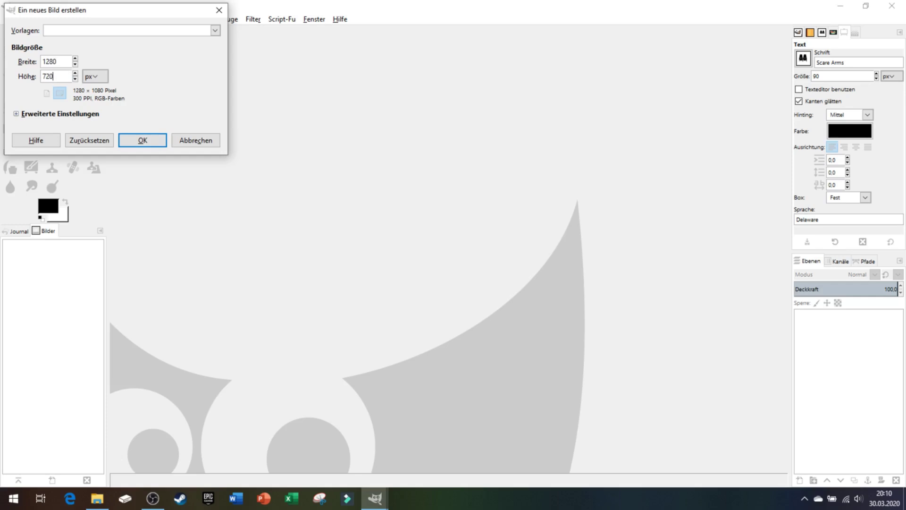
click(142, 140)
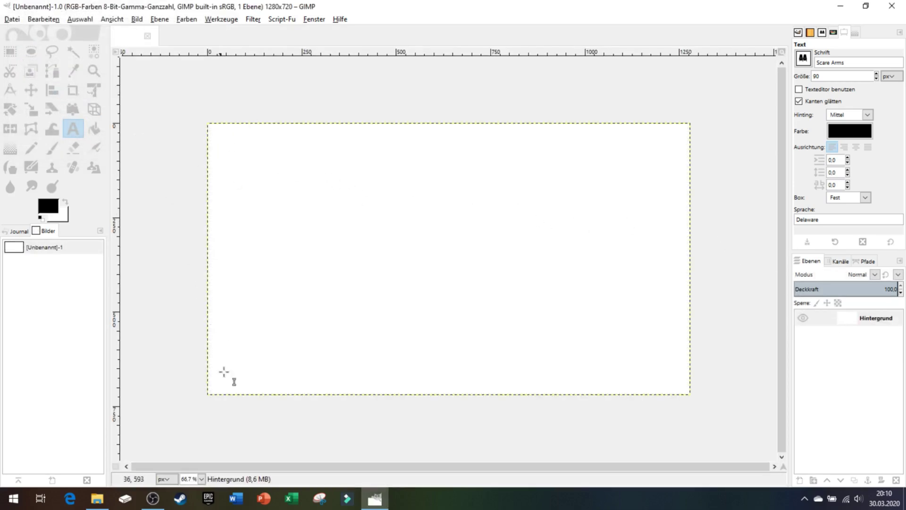
Add the turquoise brick-wall image as a layer and Gaussian-blur it at size about 7.
click(98, 500)
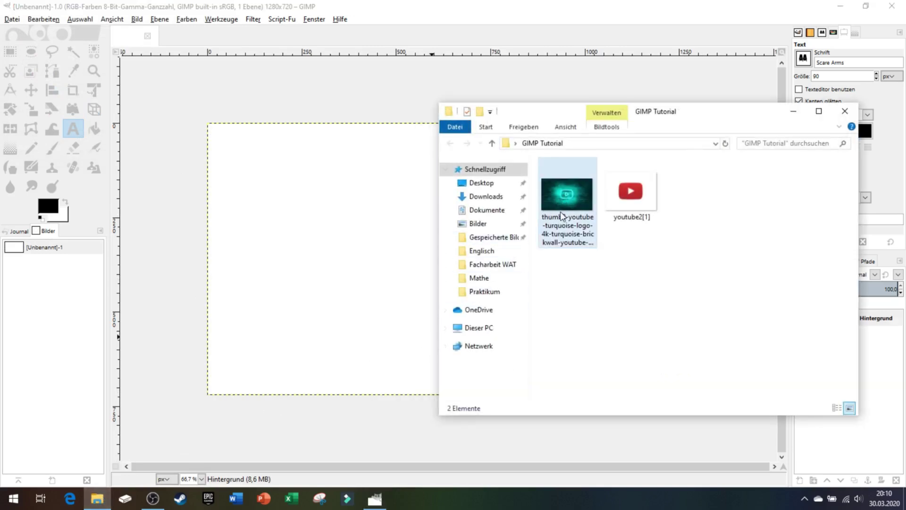
mouse_move(560, 214)
mouse_down()
mouse_move(359, 244)
mouse_move(398, 304)
mouse_up()
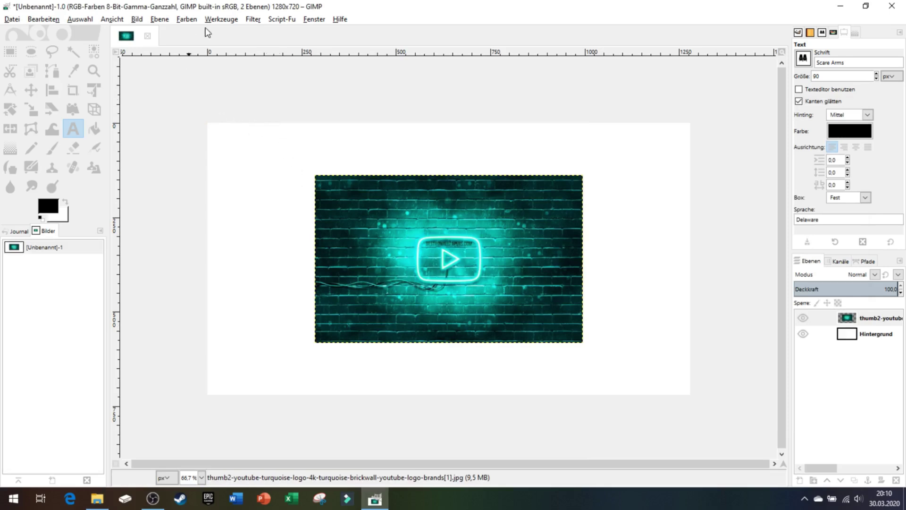
click(261, 24)
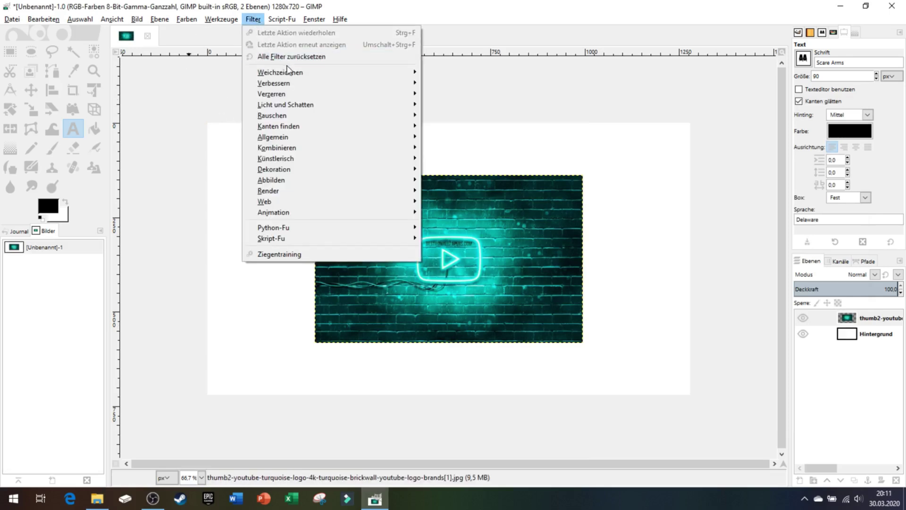
mouse_move(280, 72)
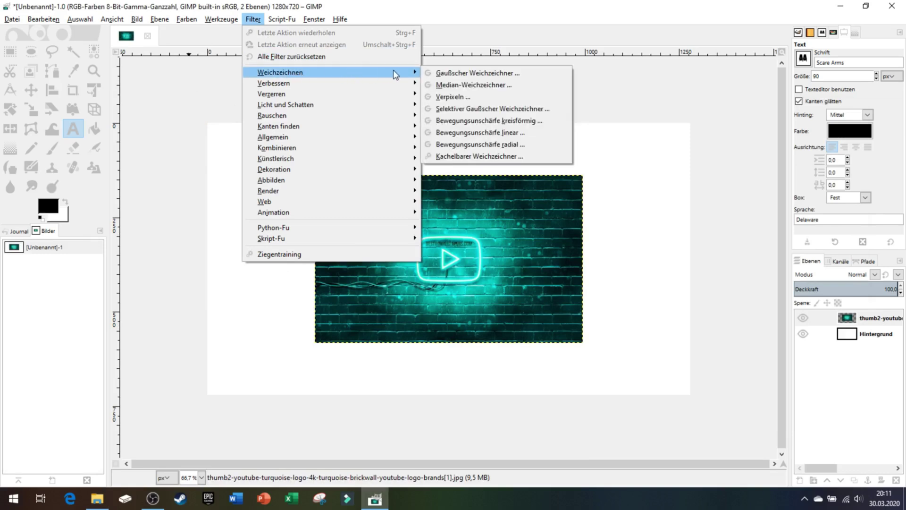
click(473, 74)
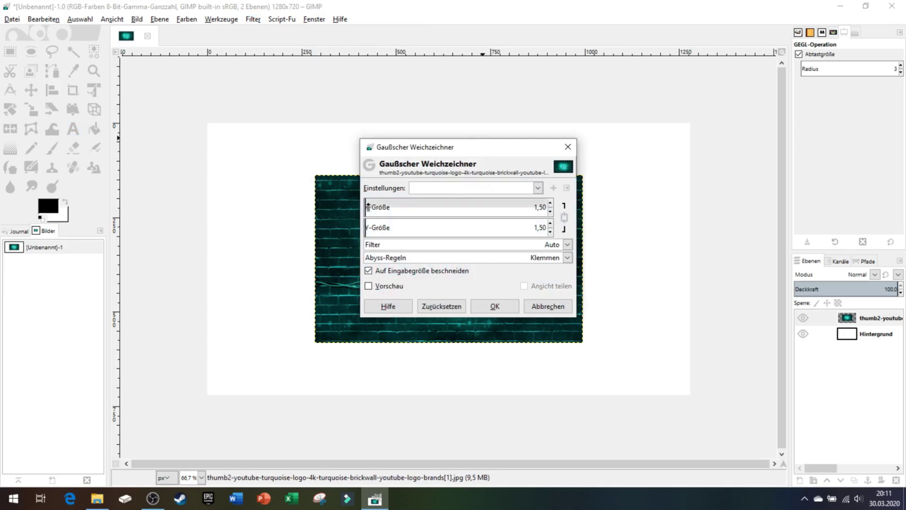
click(379, 202)
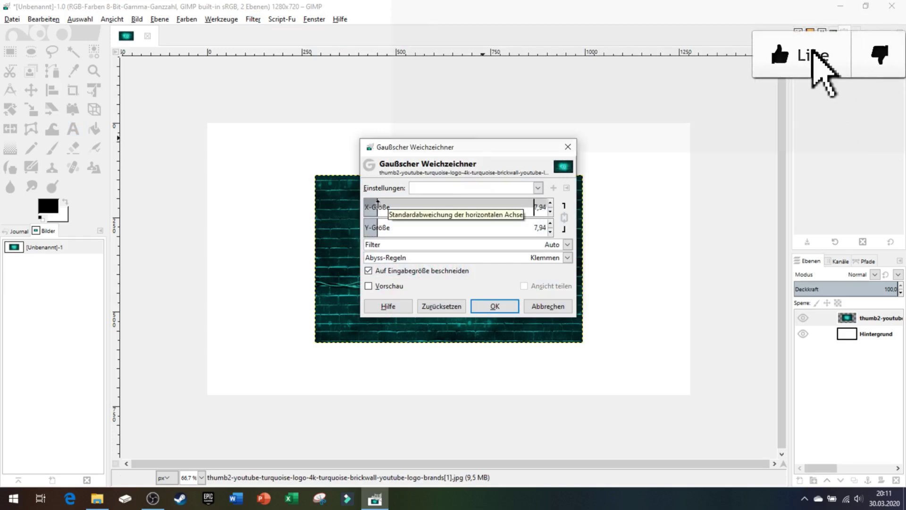
drag(379, 202, 375, 203)
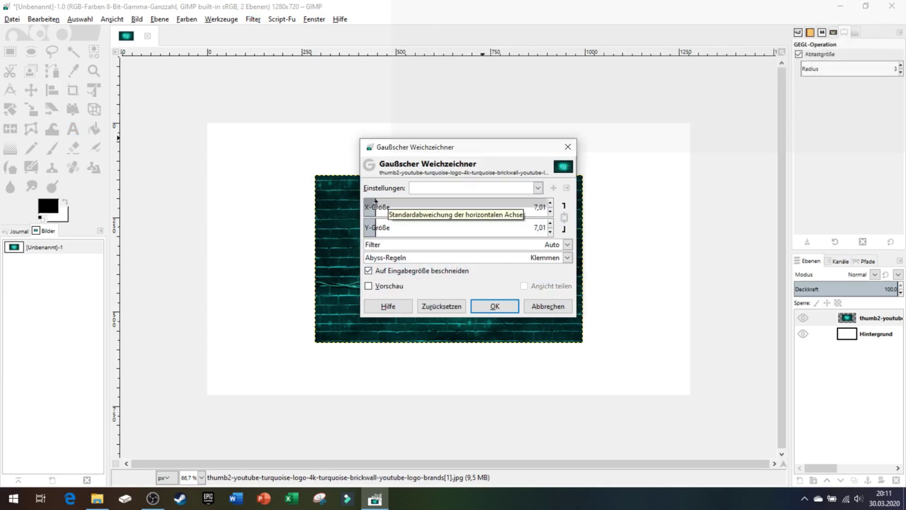
click(481, 303)
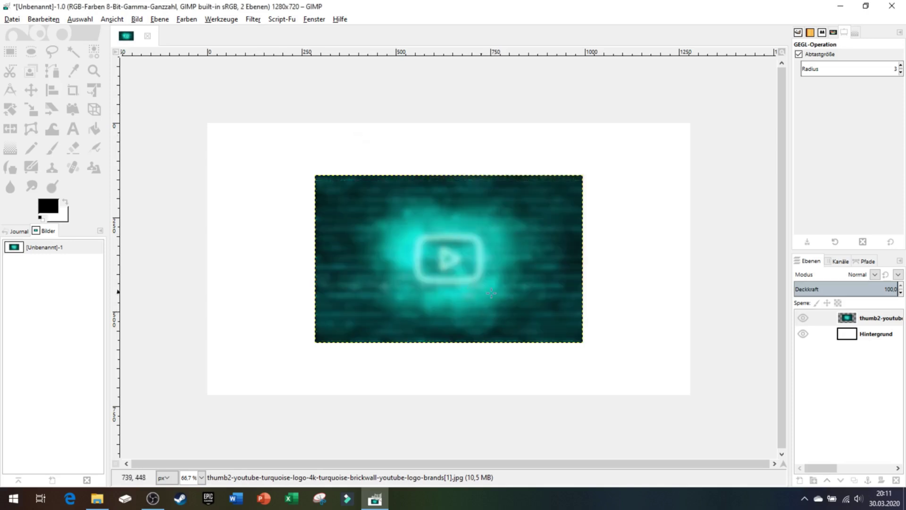
Scale the brick-wall layer with its height set to 800.
click(848, 320)
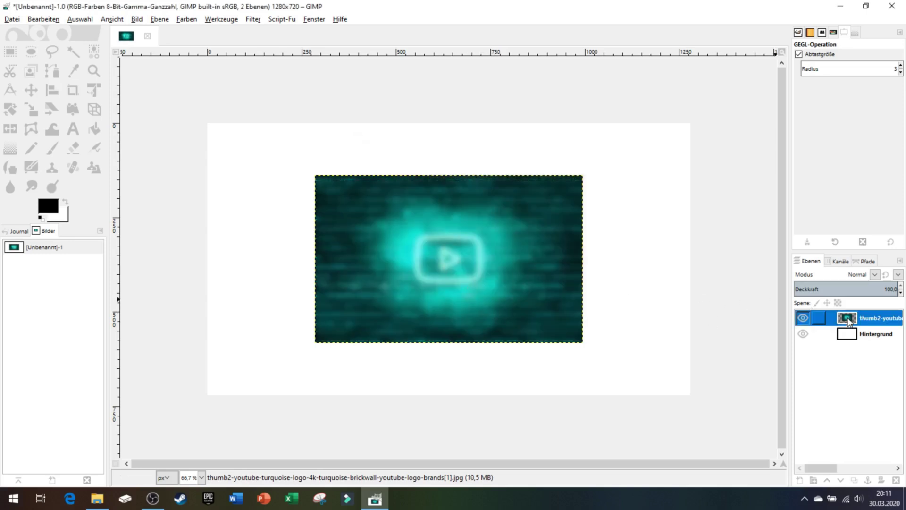
right_click(848, 320)
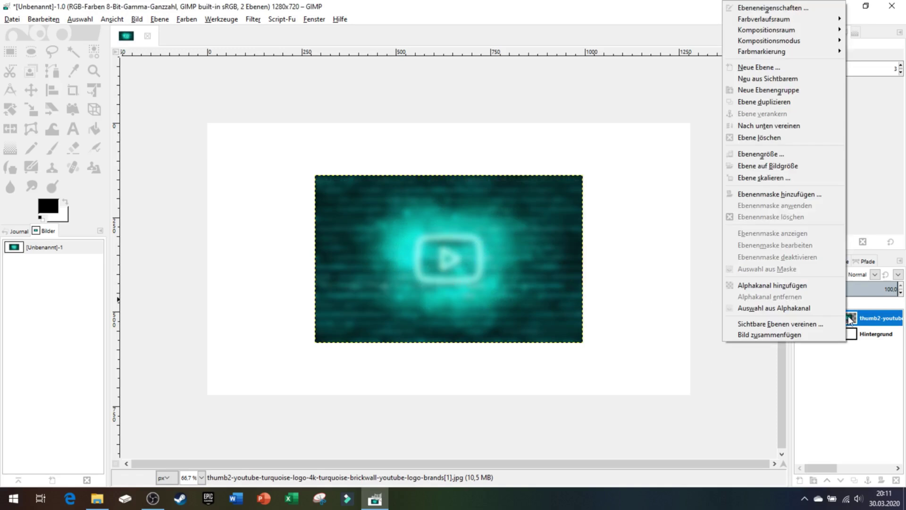
click(763, 178)
text(1280)
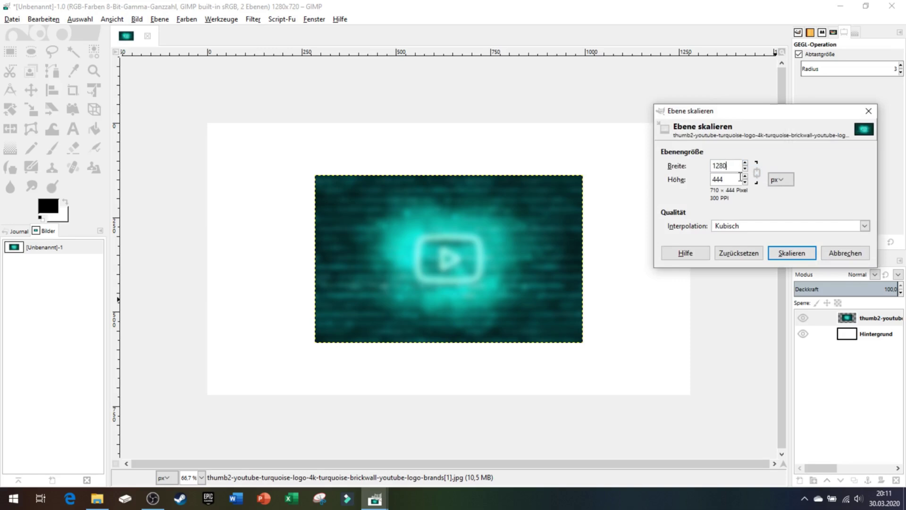
key(Tab)
text(800)
click(791, 252)
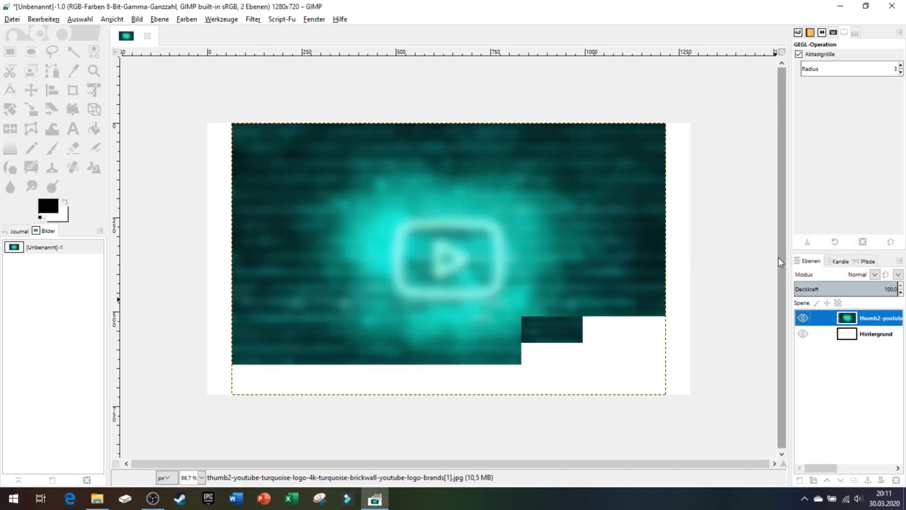
Rescale the brick-wall layer to 1280×720 to fill the canvas, then select Hintergrund.
right_click(857, 321)
click(794, 178)
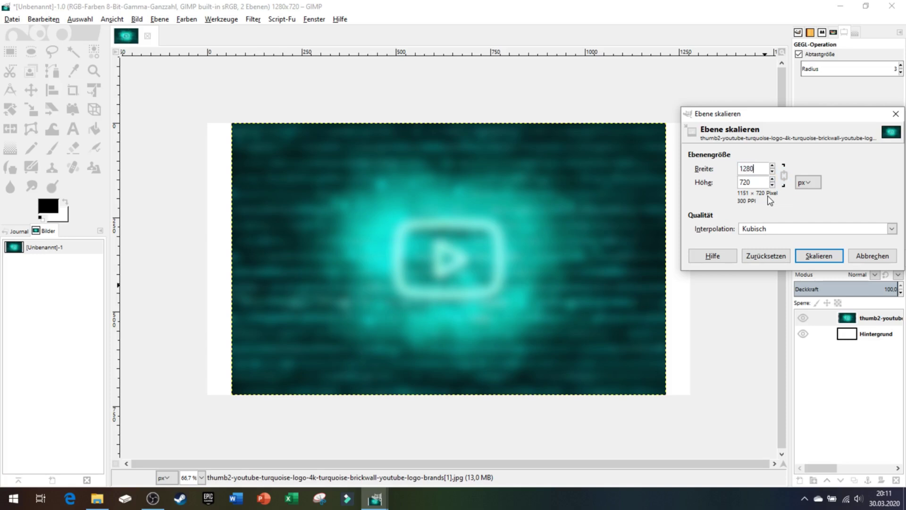
click(819, 256)
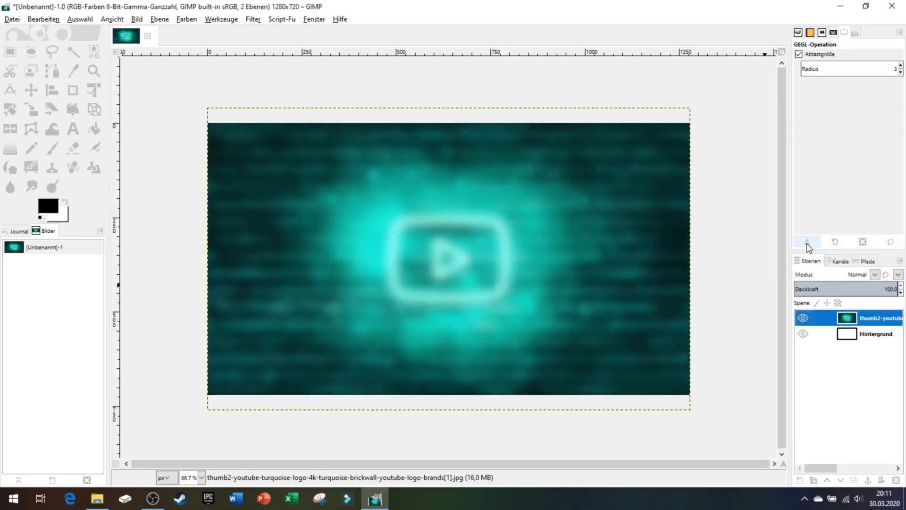
click(871, 336)
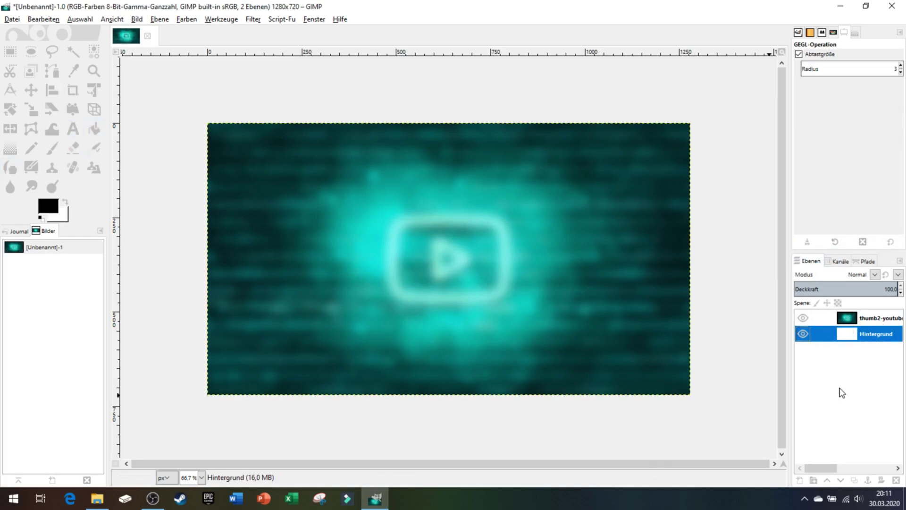
Add a wide text box across the image middle reading THUMBNAILS.
click(864, 318)
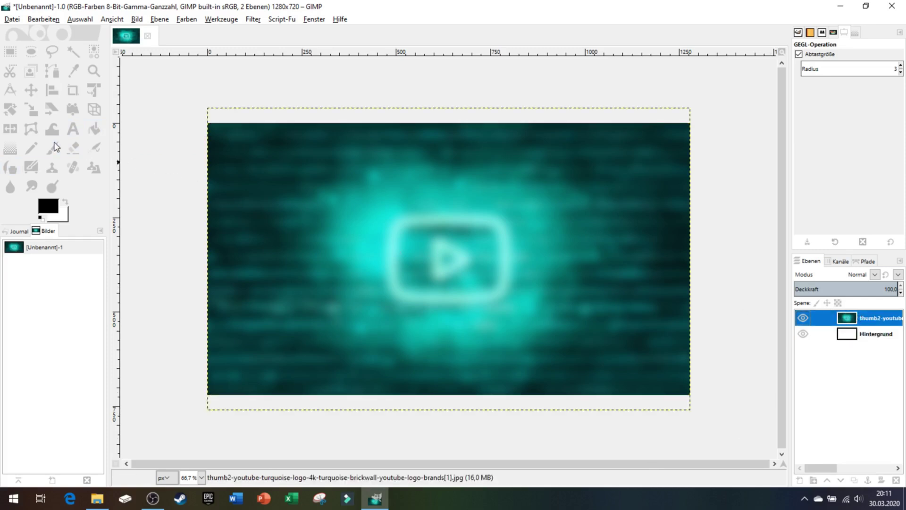
click(81, 129)
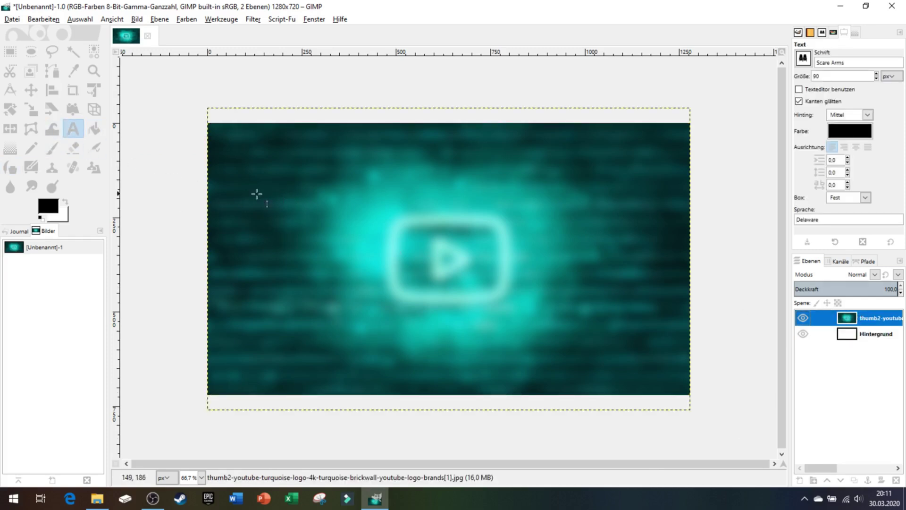
drag(216, 250, 691, 337)
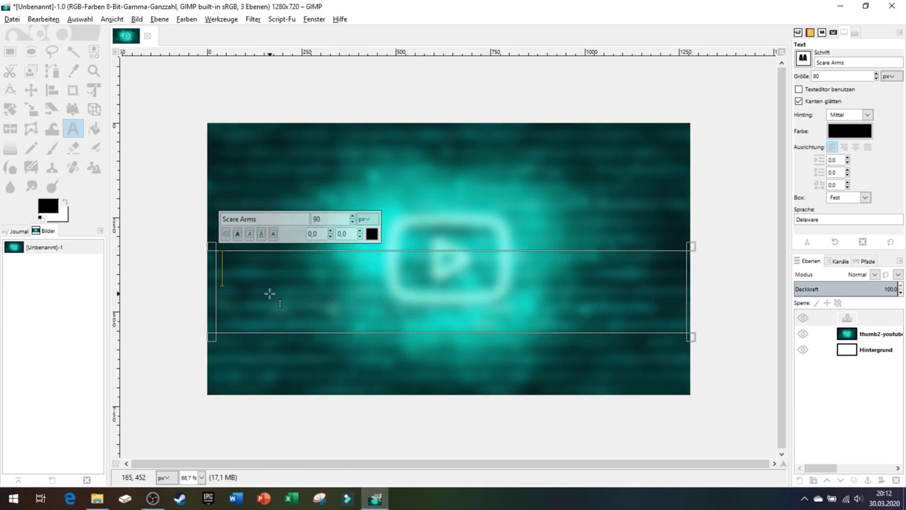
text(T)
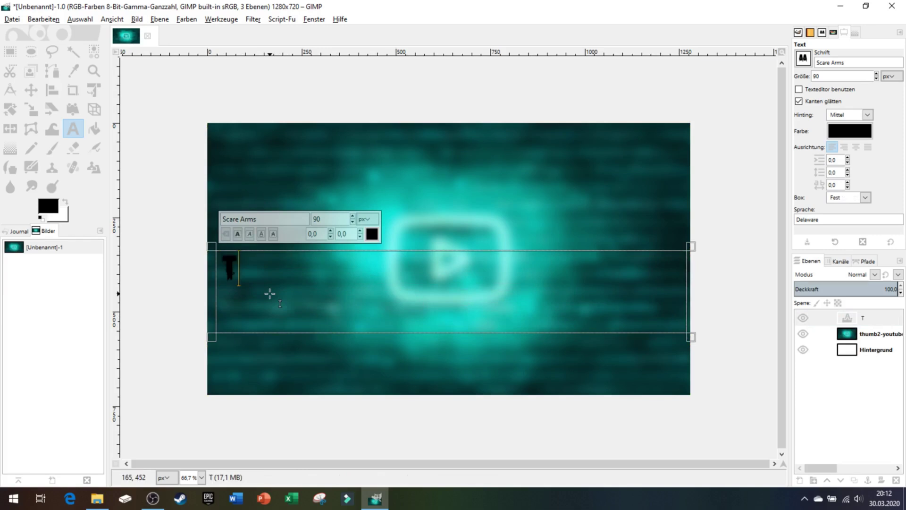
text(HUM)
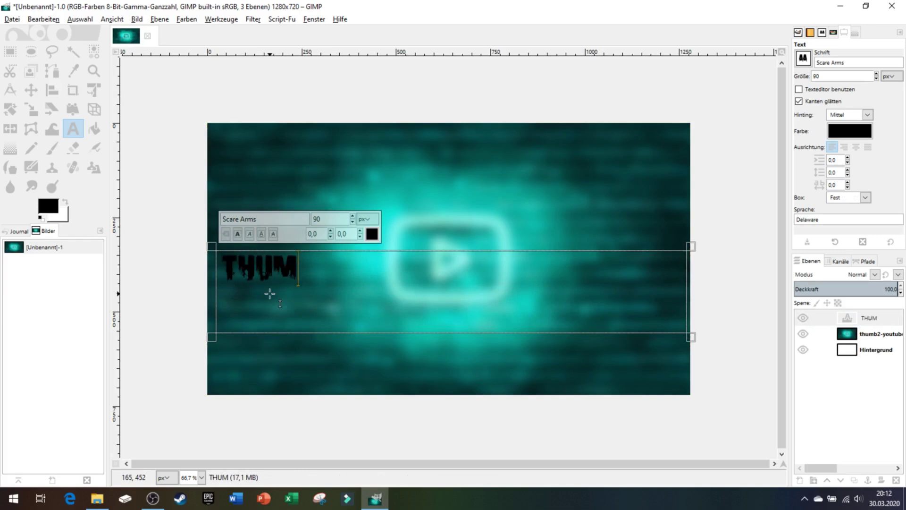
text(BNAI)
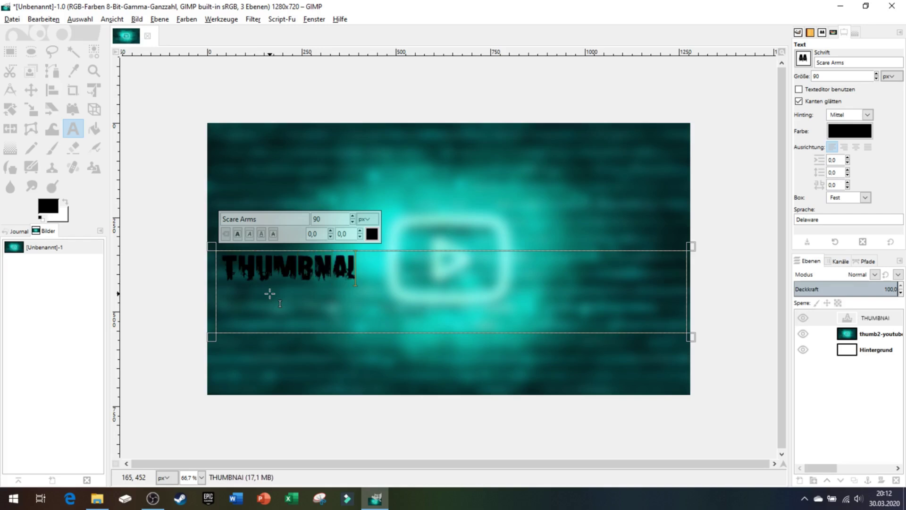
text(LS)
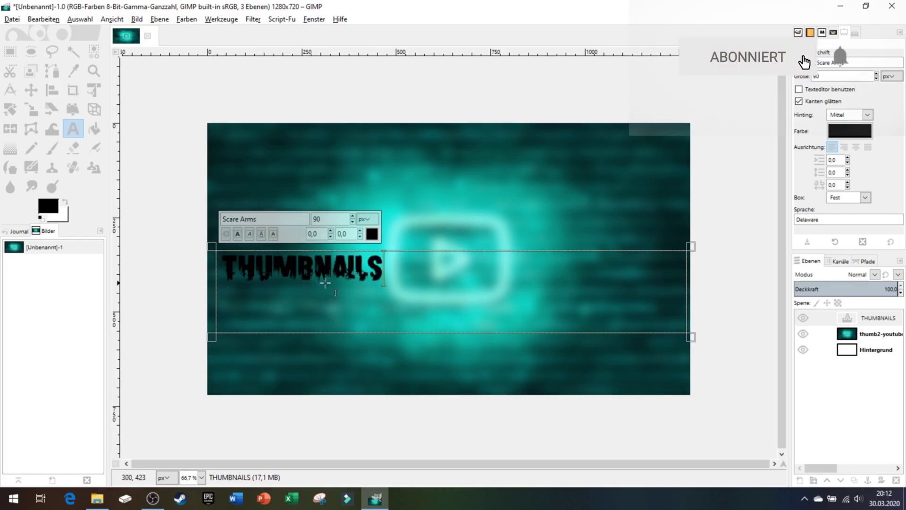
Set the THUMBNAILS text to Impact Condensed at 166 px.
drag(401, 277, 203, 234)
text(i)
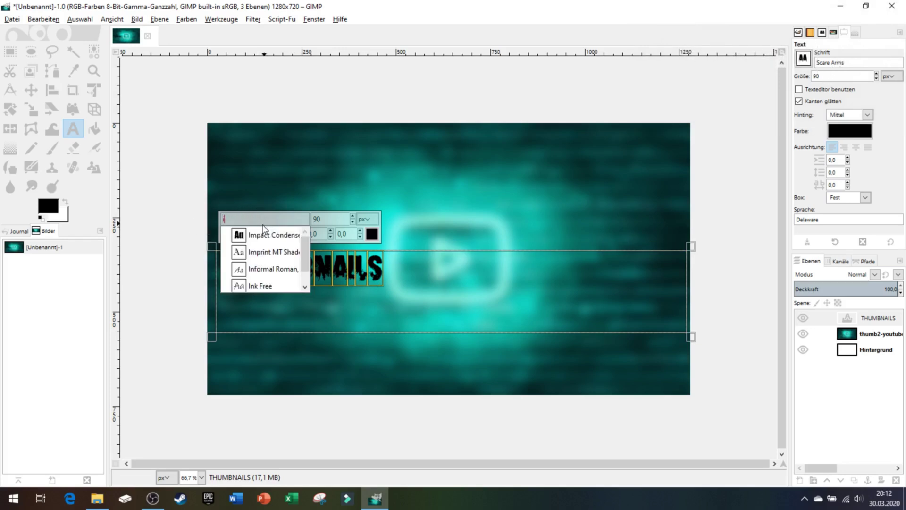
click(264, 236)
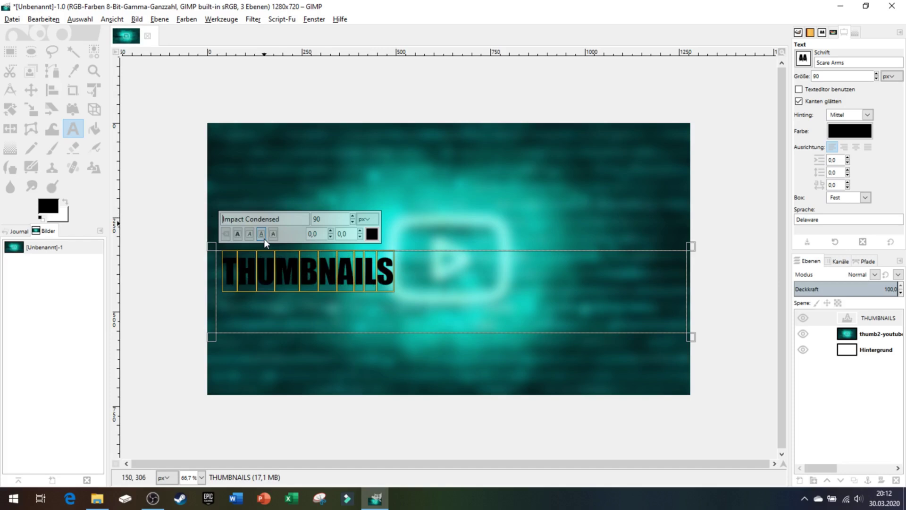
click(351, 216)
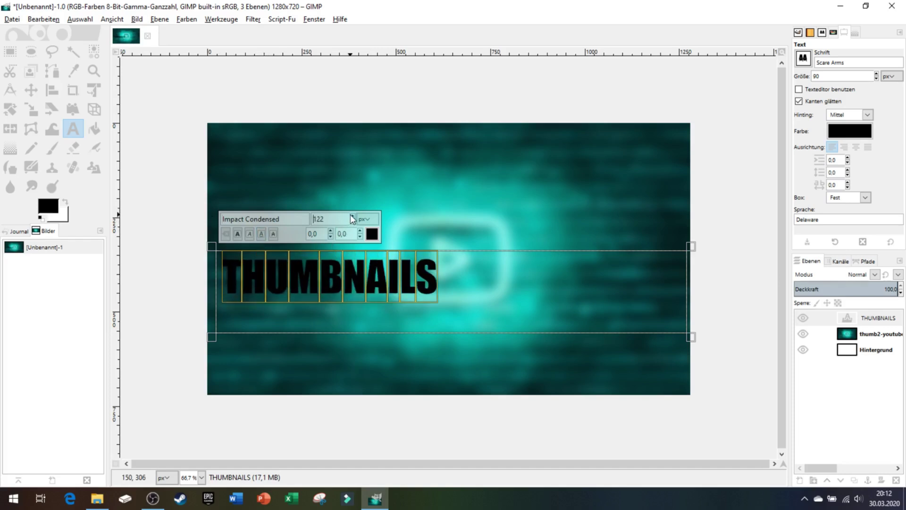
click(352, 216)
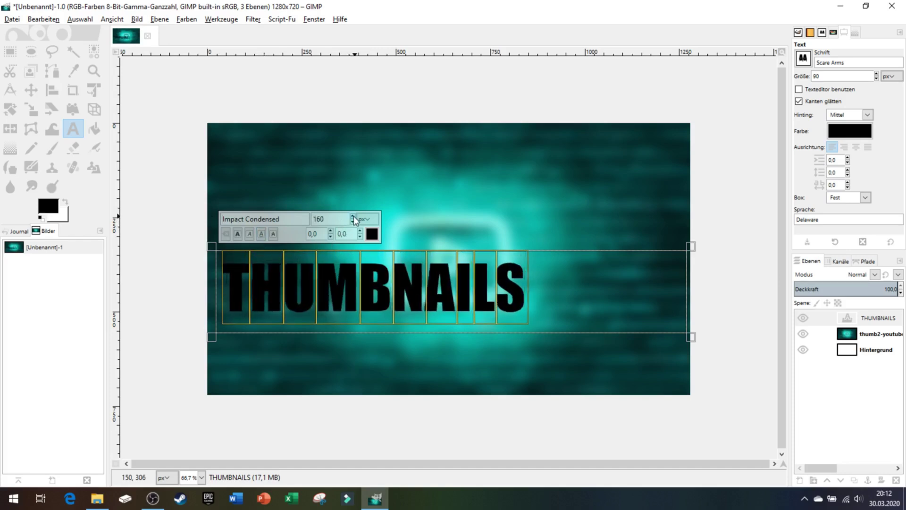
click(351, 215)
click(351, 216)
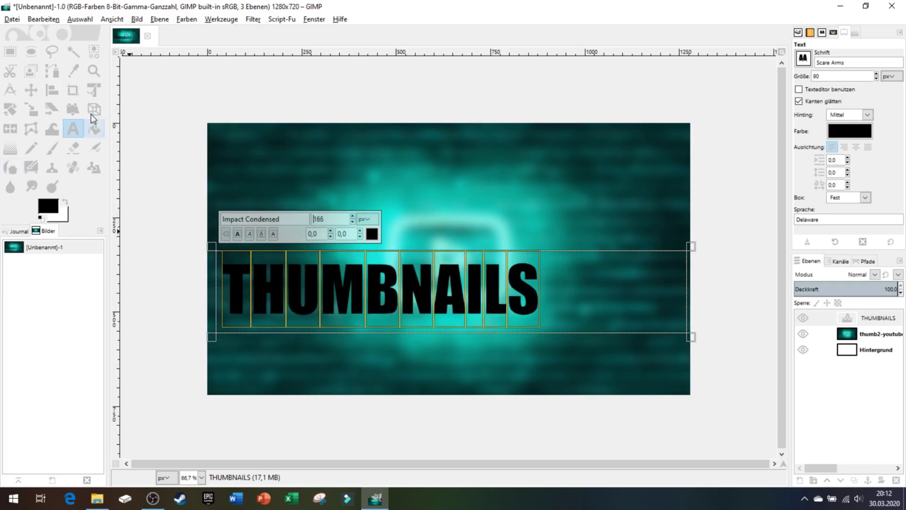
Move the THUMBNAILS text right toward the centre.
click(26, 93)
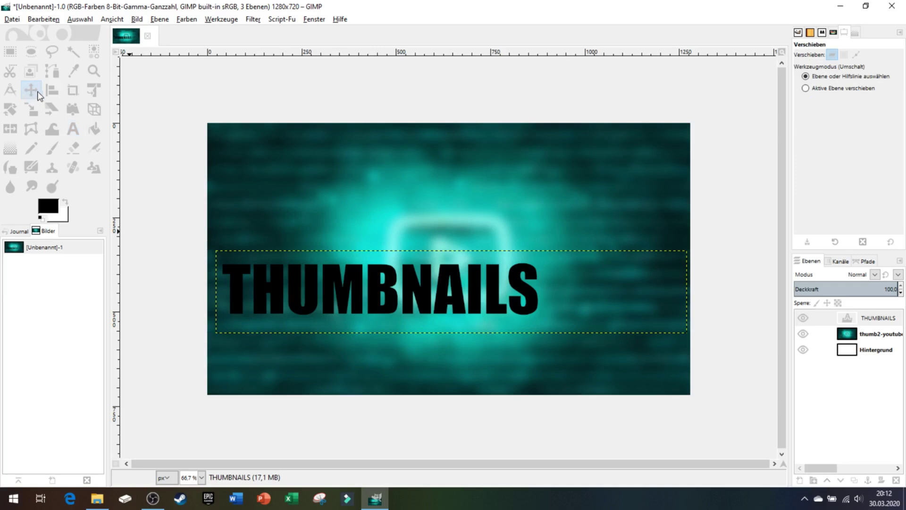
drag(364, 288, 413, 297)
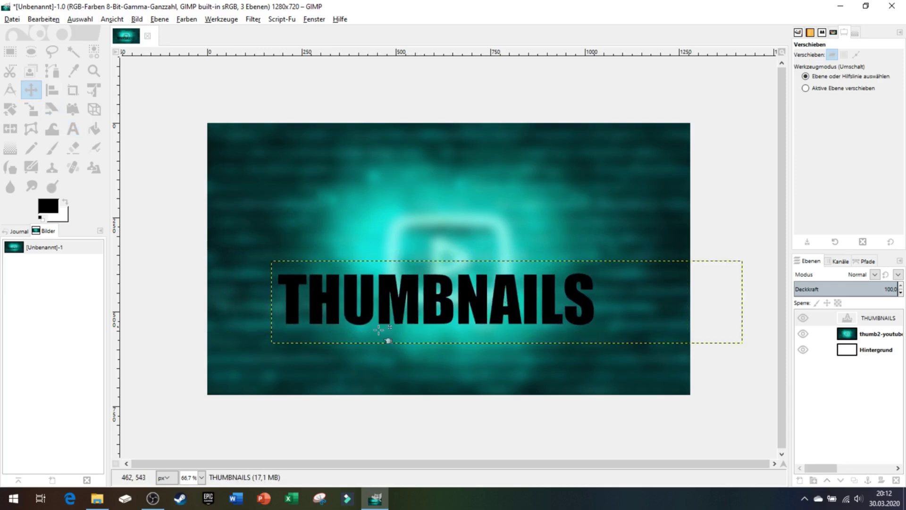
click(83, 132)
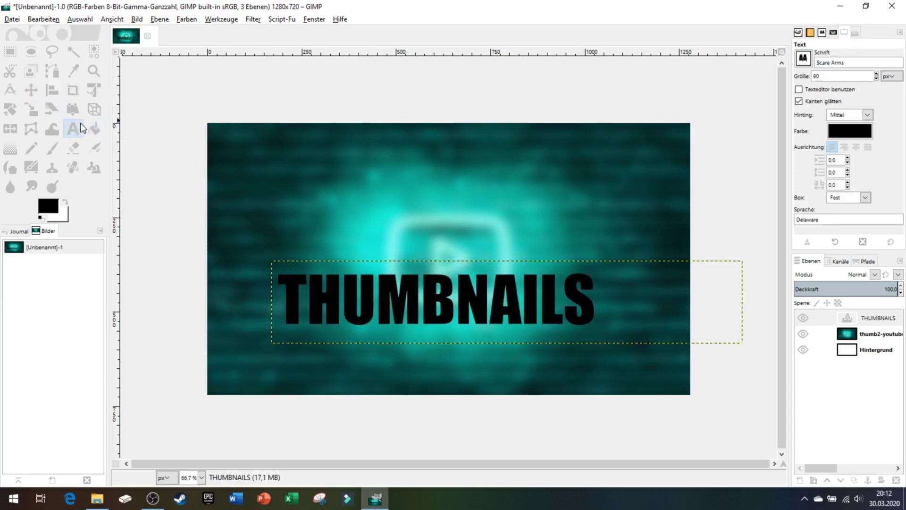
Add a text box below THUMBNAILS reading ERSTELLEN.
mouse_move(243, 308)
mouse_down()
mouse_move(417, 381)
mouse_move(616, 386)
mouse_up()
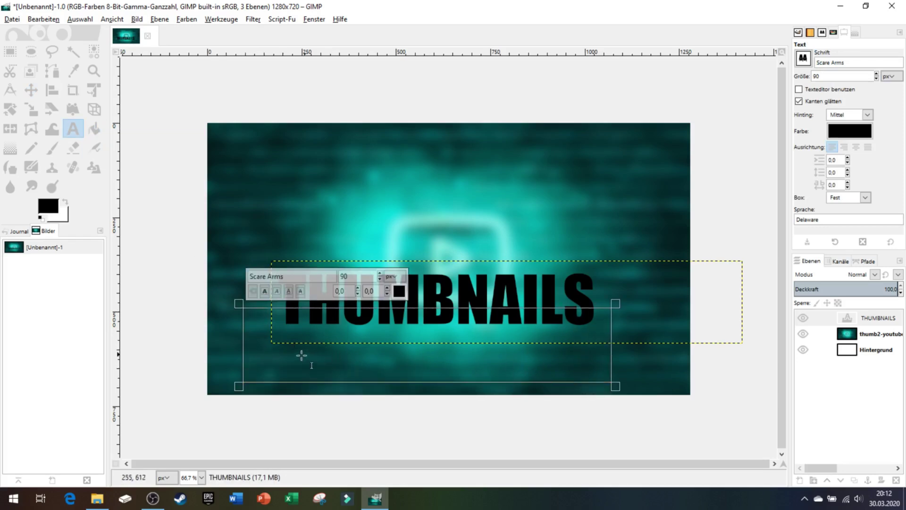
click(283, 358)
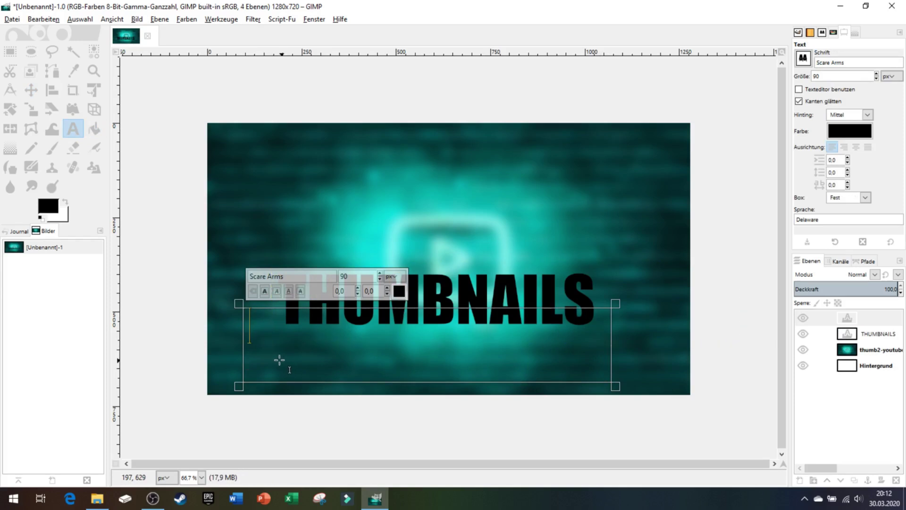
text(ER)
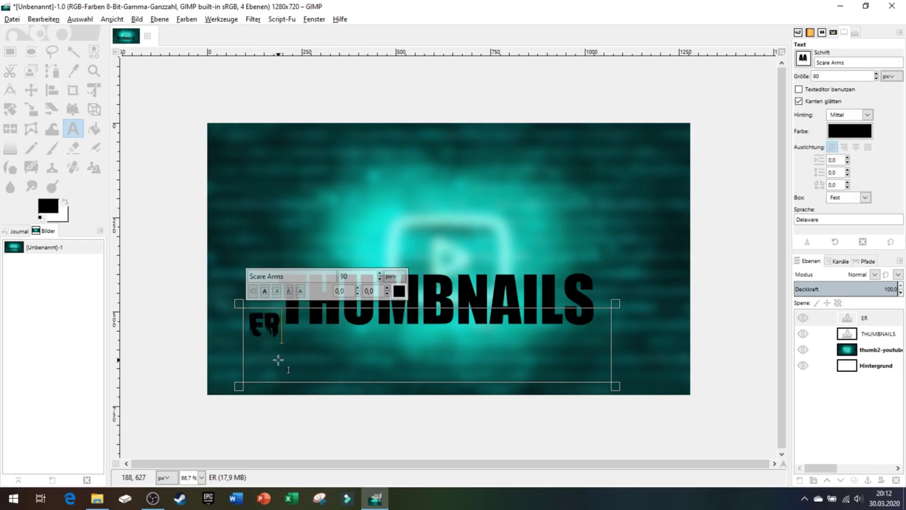
text(ST)
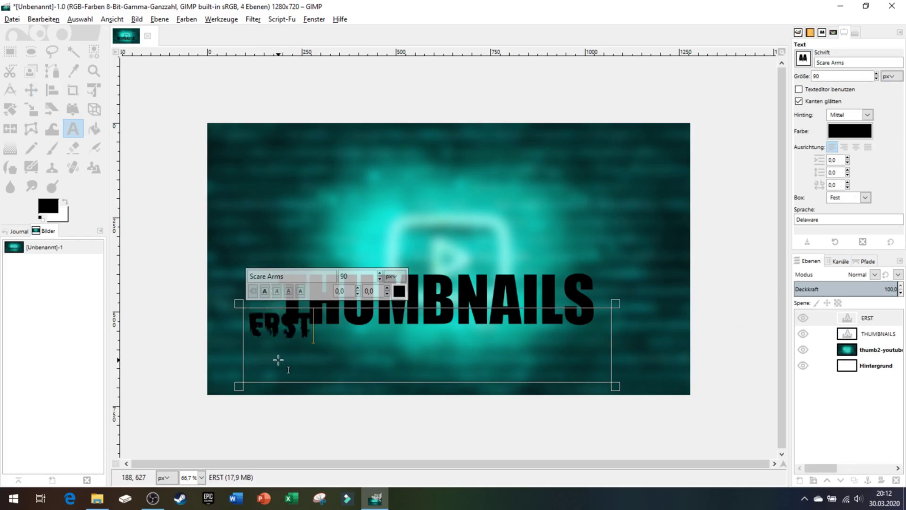
text(ELLE)
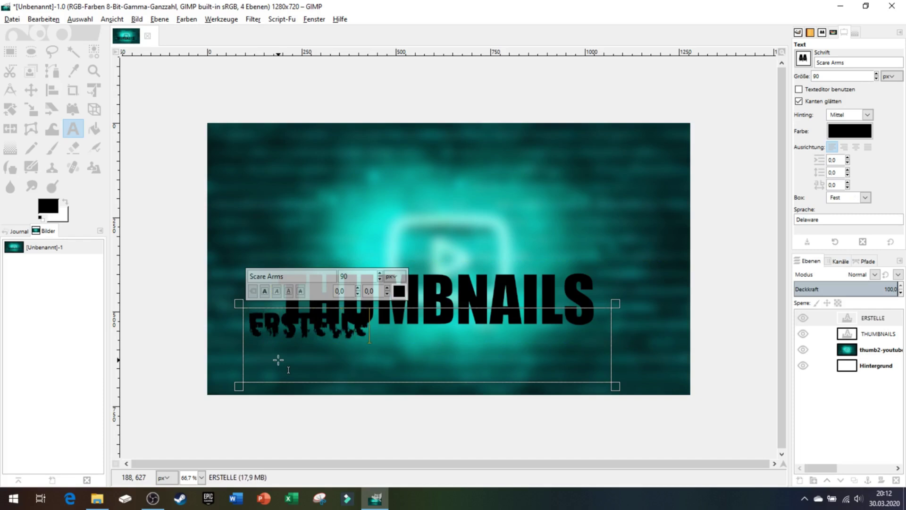
text(N)
Set ERSTELLEN to Impact Condensed and raise its size to about 123 px.
drag(387, 330, 243, 343)
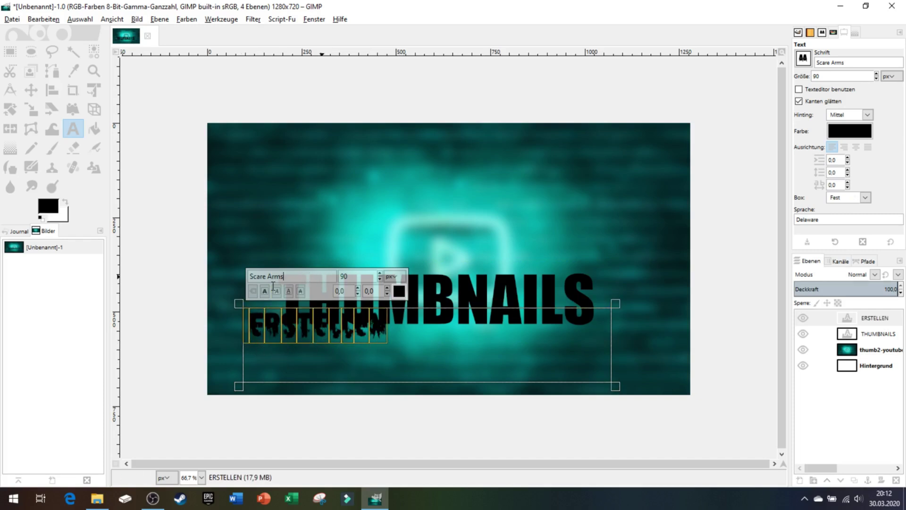
drag(283, 277, 252, 281)
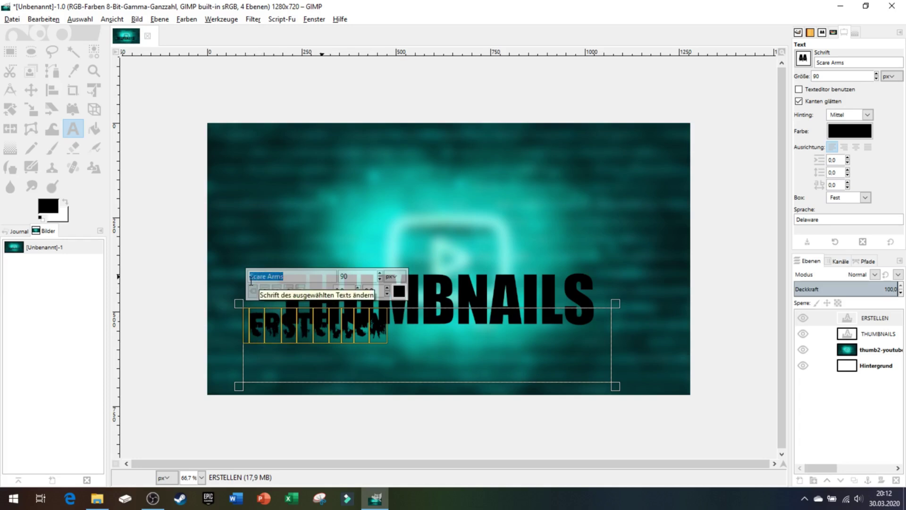
text(i)
click(287, 293)
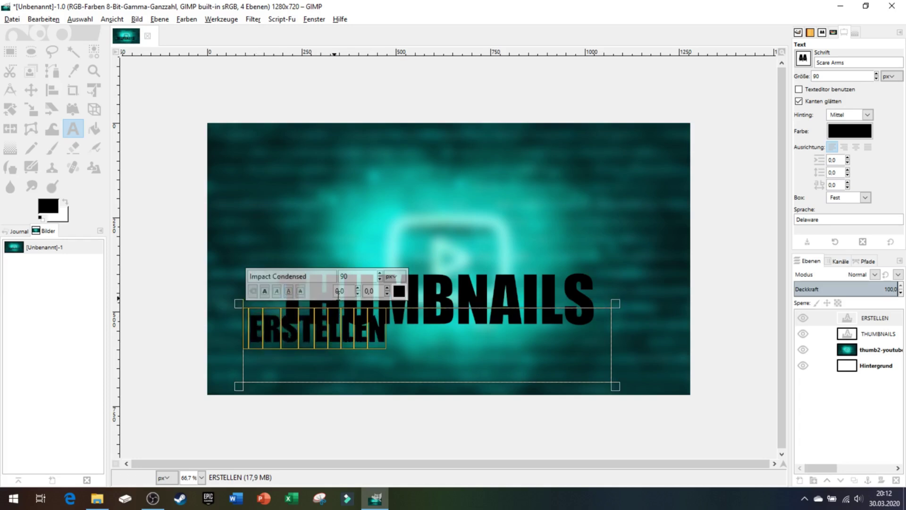
click(380, 273)
click(381, 274)
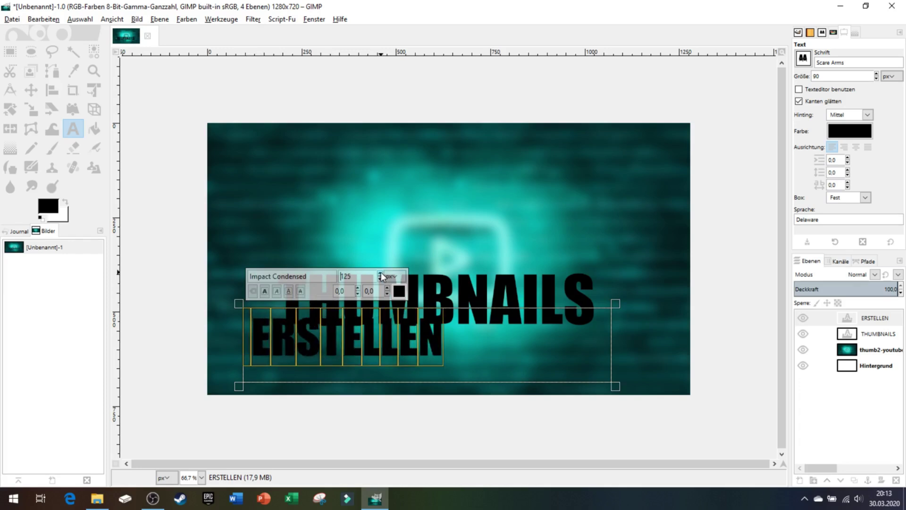
scroll(380, 276, up, 2)
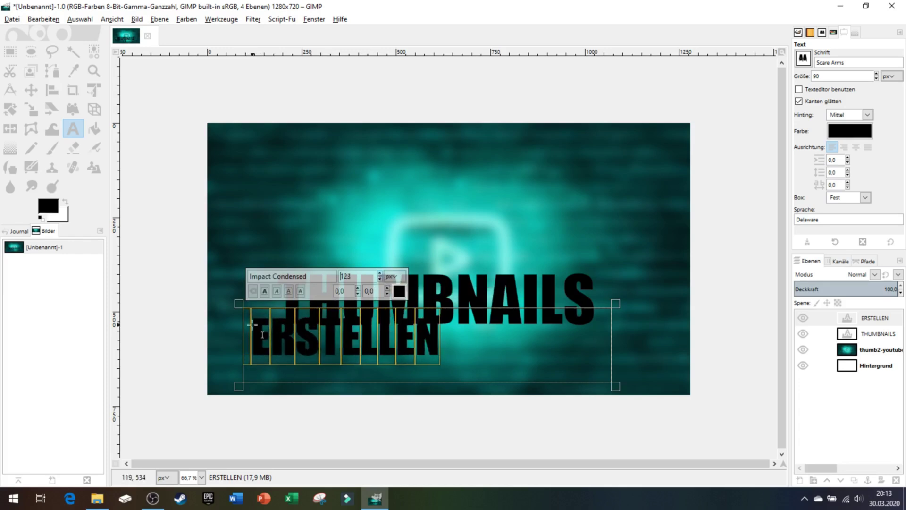
Scale the ERSTELLEN layer slightly wider and centre it beneath THUMBNAILS.
click(30, 90)
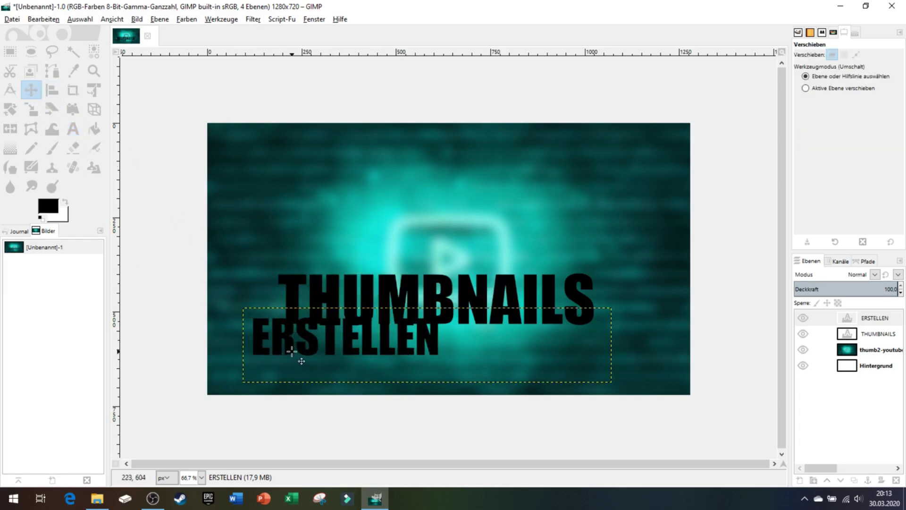
drag(290, 349, 364, 364)
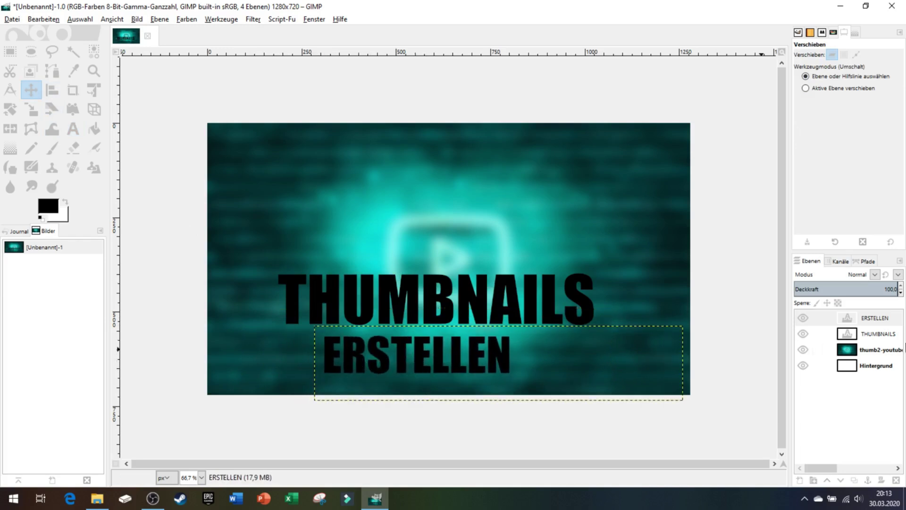
click(871, 318)
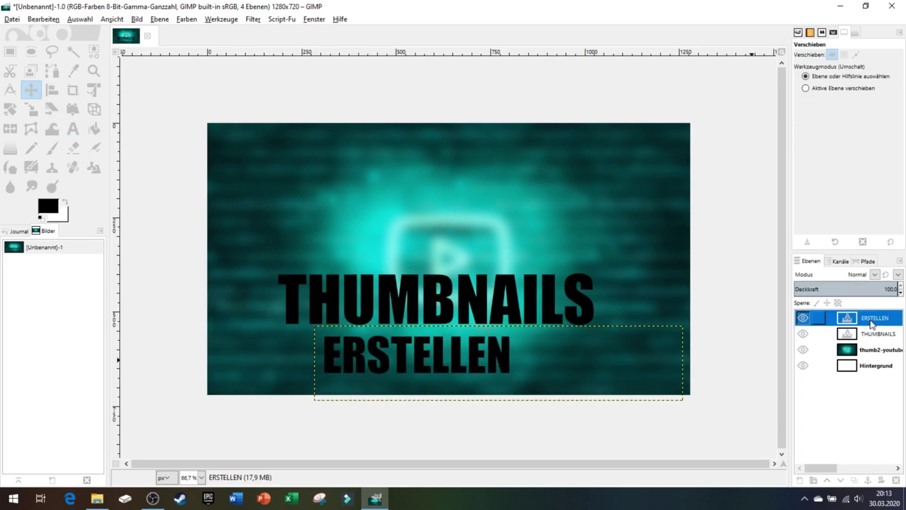
right_click(870, 318)
click(796, 226)
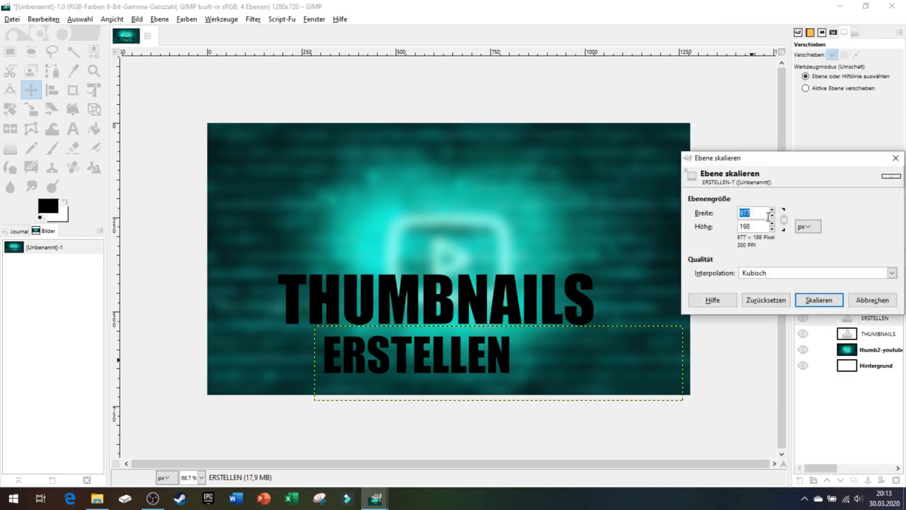
click(772, 211)
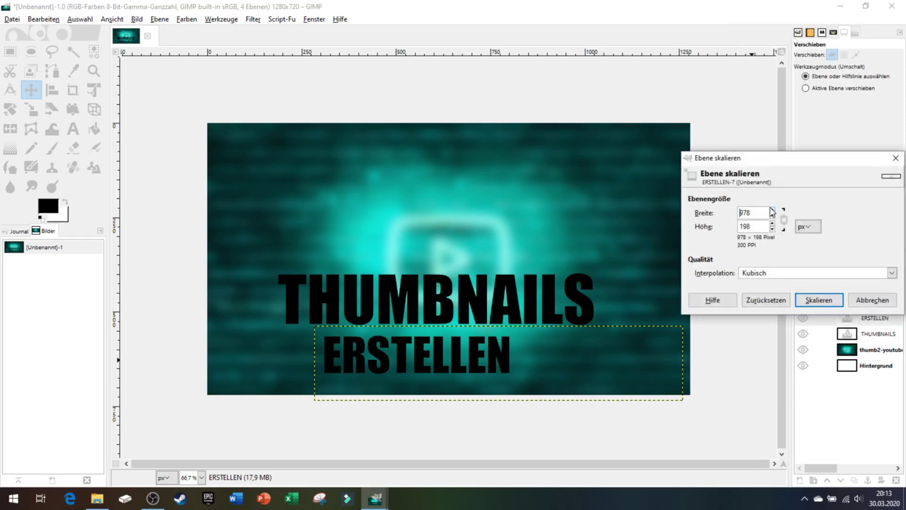
click(810, 300)
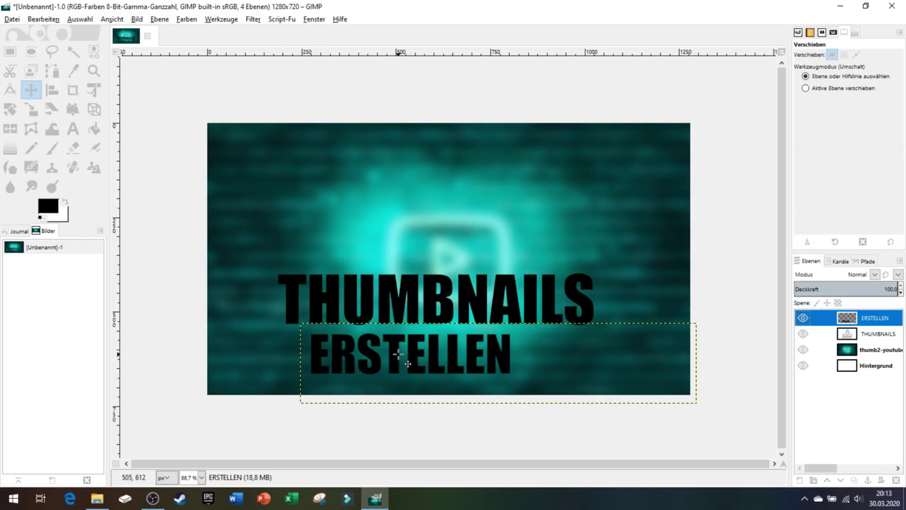
drag(409, 364, 427, 364)
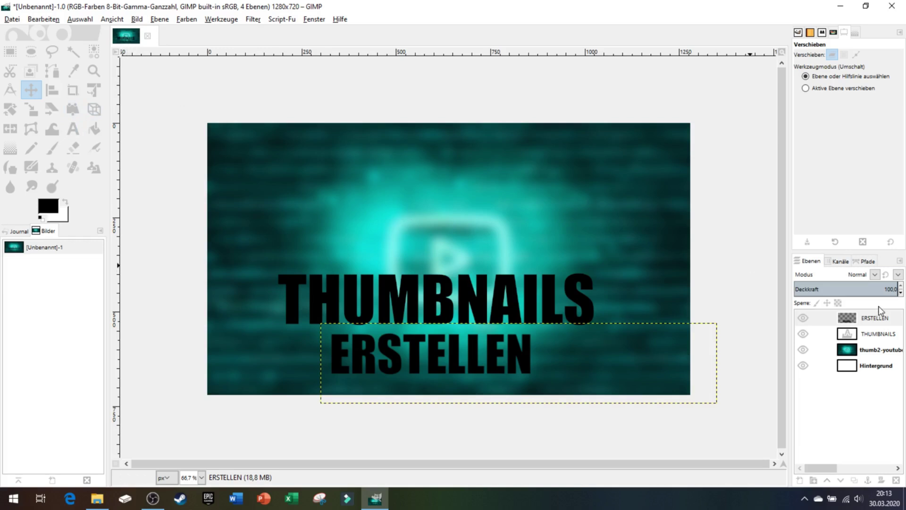
Select the THUMBNAILS letter shapes from alpha and grow the selection.
click(879, 331)
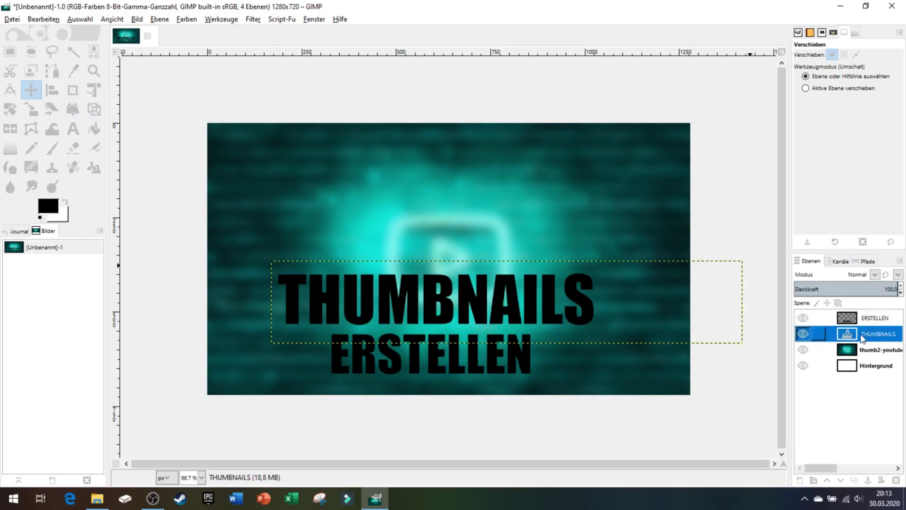
right_click(865, 335)
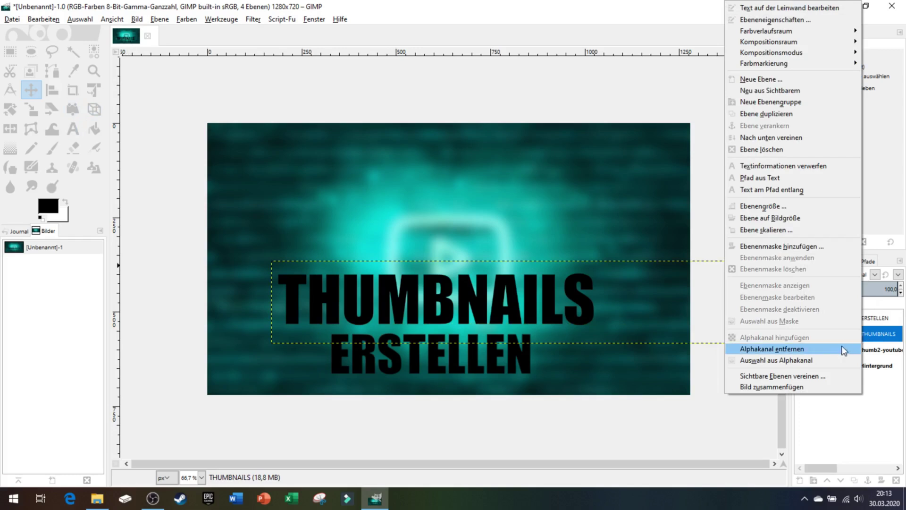
click(764, 361)
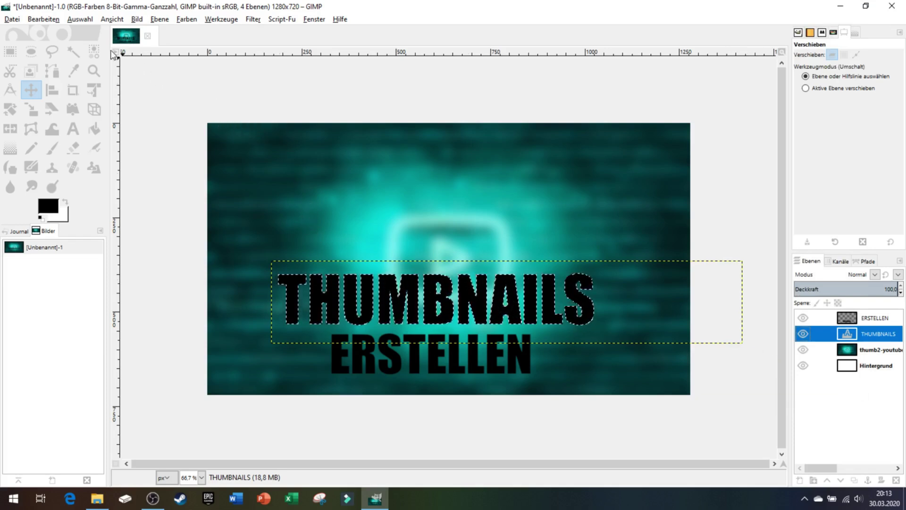
click(86, 22)
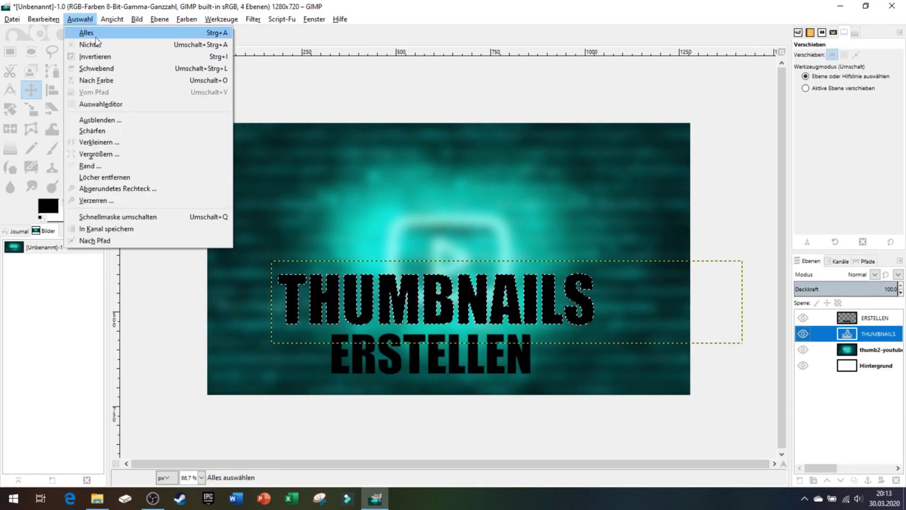
click(113, 155)
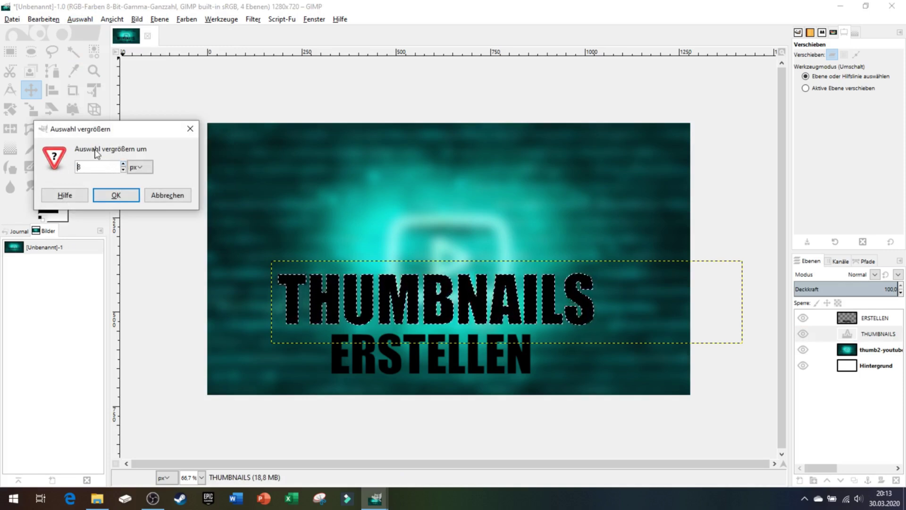
click(118, 195)
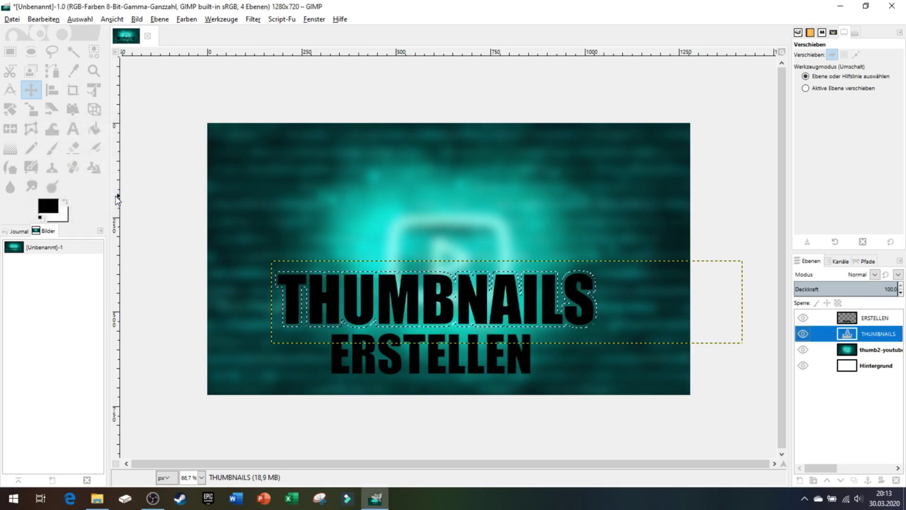
Bucket-fill the grown selection white to outline THUMBNAILS.
click(66, 202)
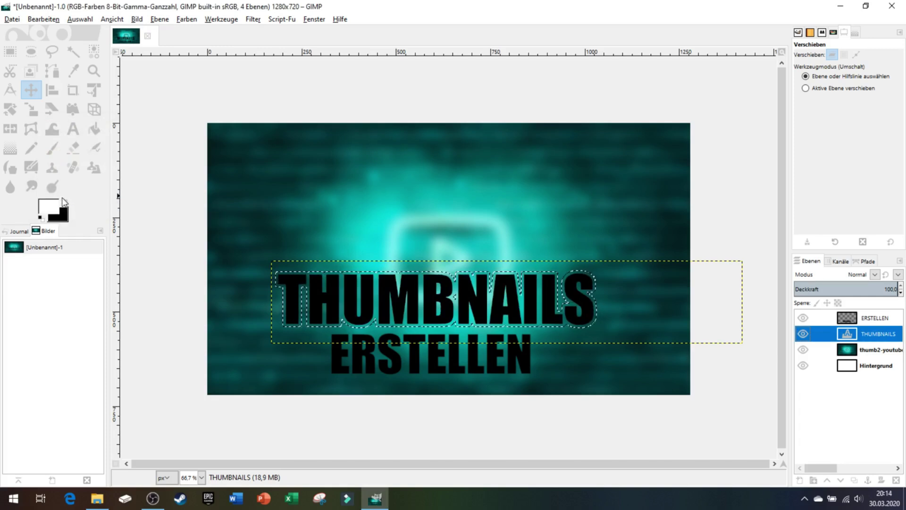
click(98, 127)
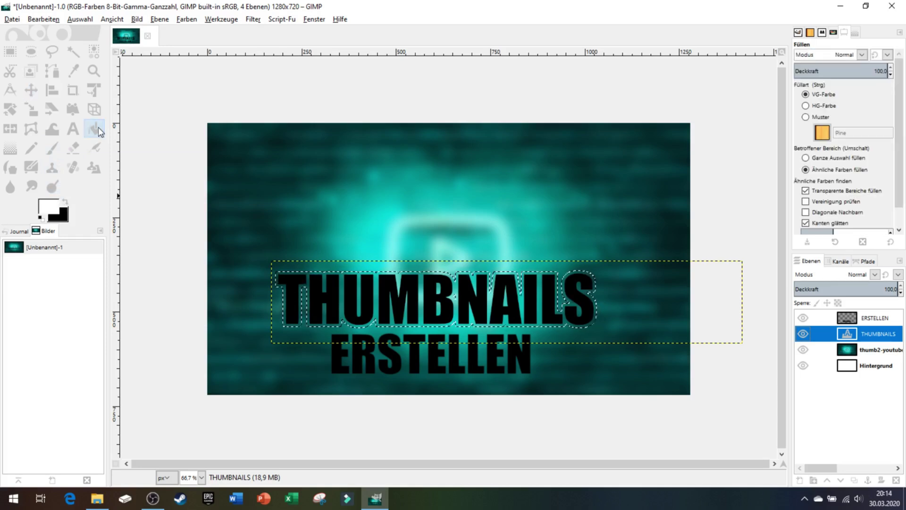
click(294, 273)
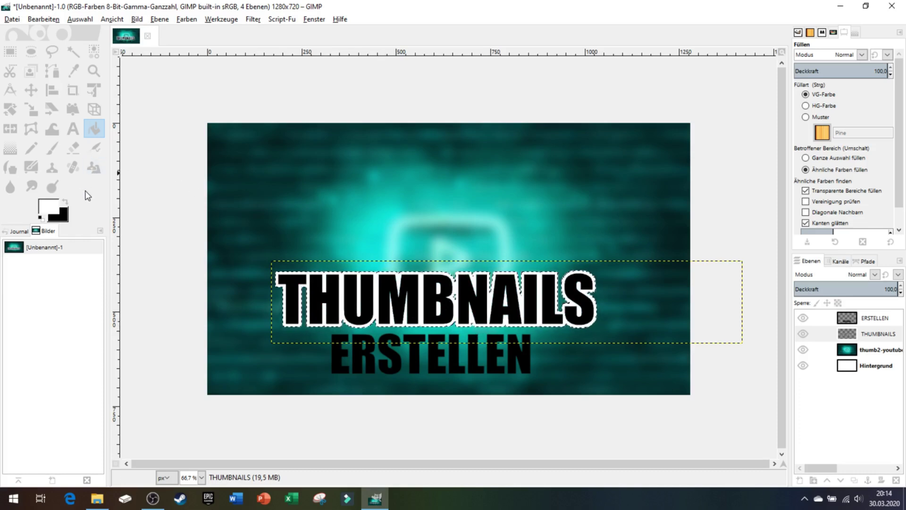
Select the ERSTELLEN letter shapes from alpha and grow the selection by 8 px.
click(879, 321)
right_click(876, 322)
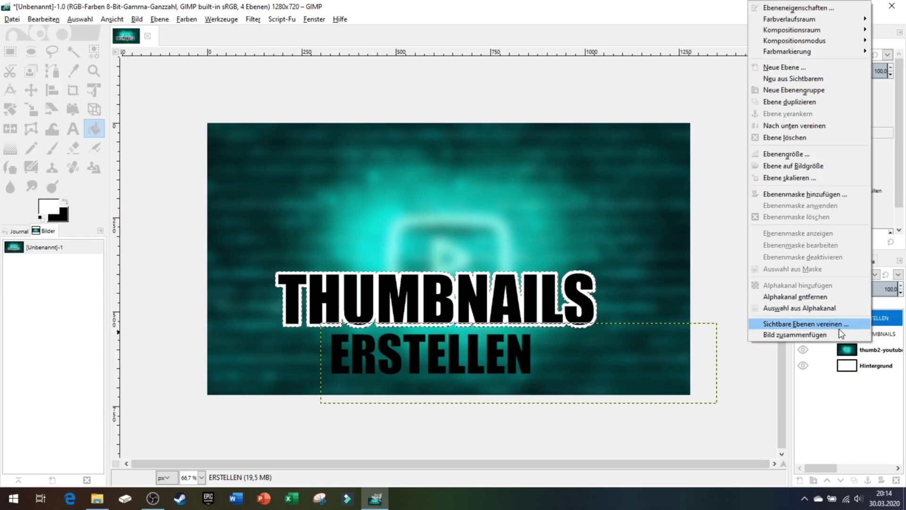
click(808, 309)
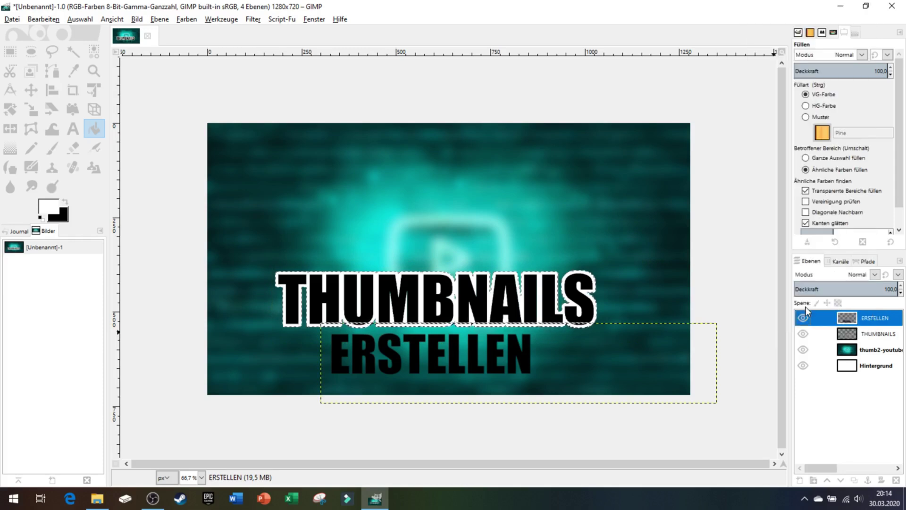
click(85, 19)
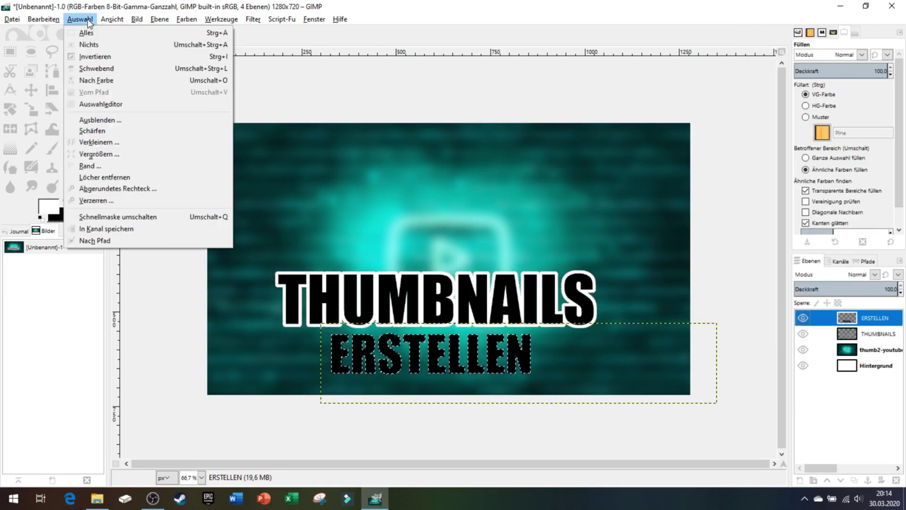
click(106, 153)
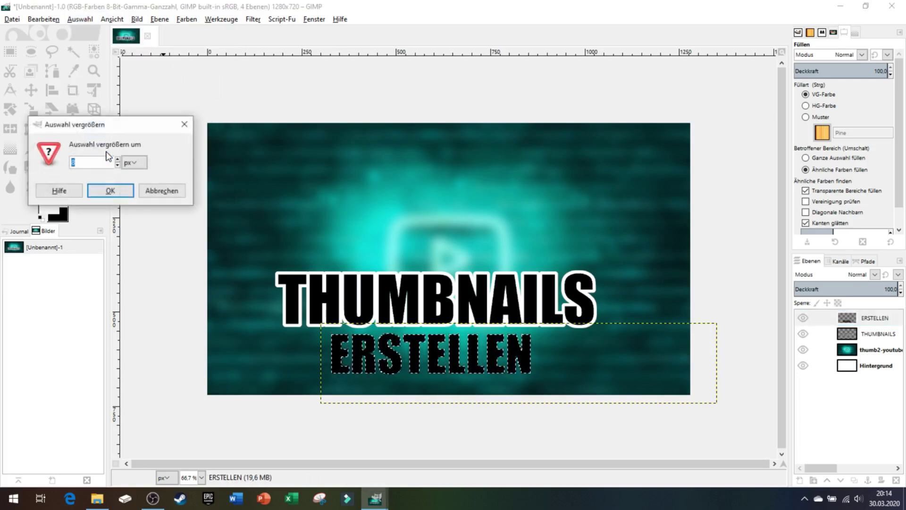
click(115, 190)
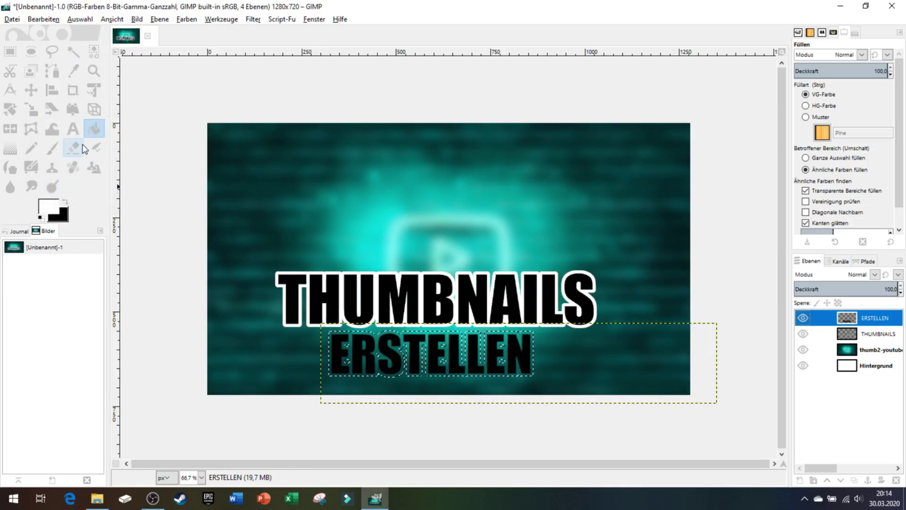
Fill the grown ERSTELLEN selection white, then select nothing.
click(338, 330)
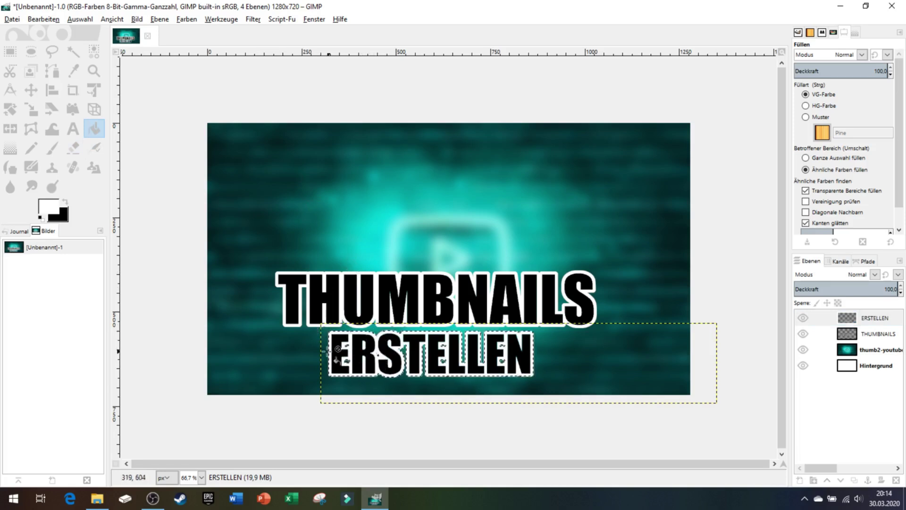
click(81, 19)
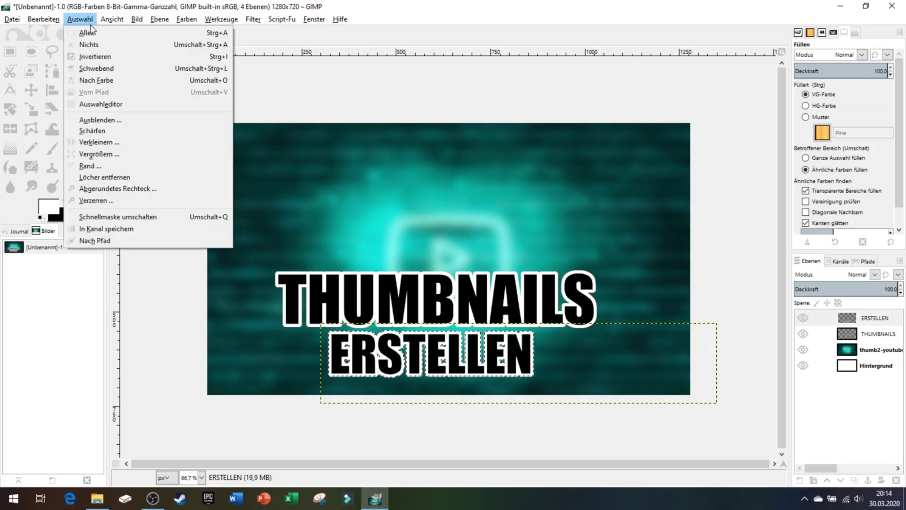
click(92, 43)
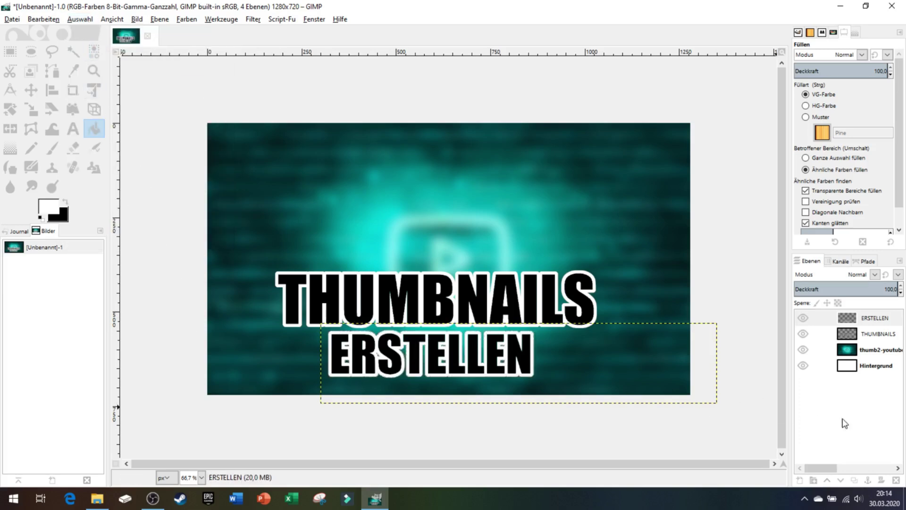
With THUMBNAILS active, set the foreground colour to orange.
click(855, 340)
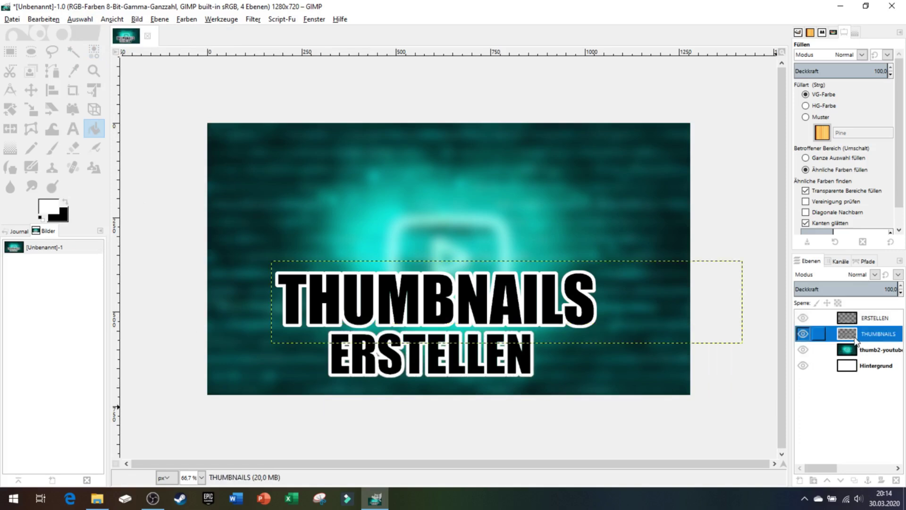
click(50, 209)
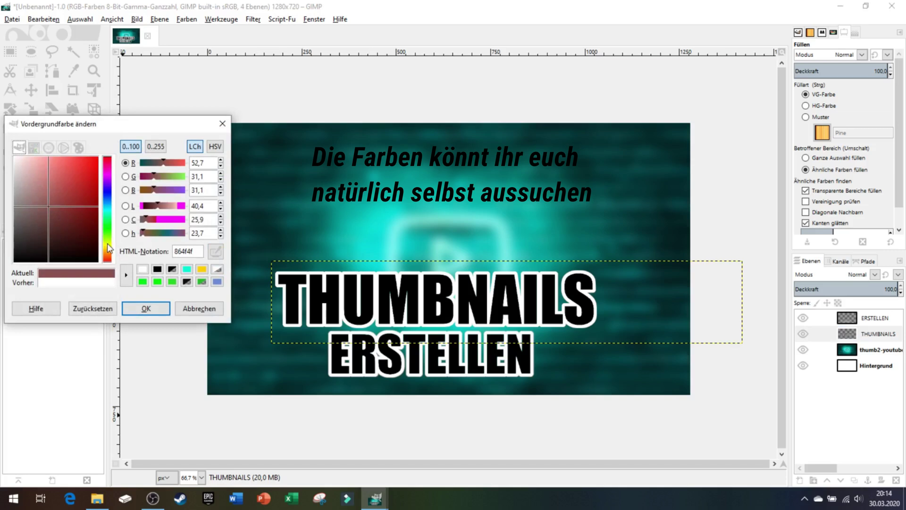
drag(109, 255, 108, 250)
drag(72, 197, 98, 157)
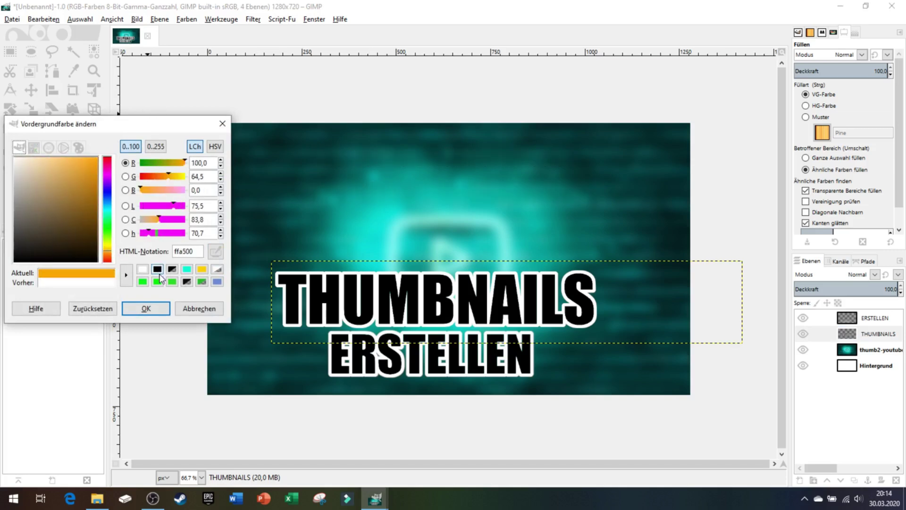
click(146, 308)
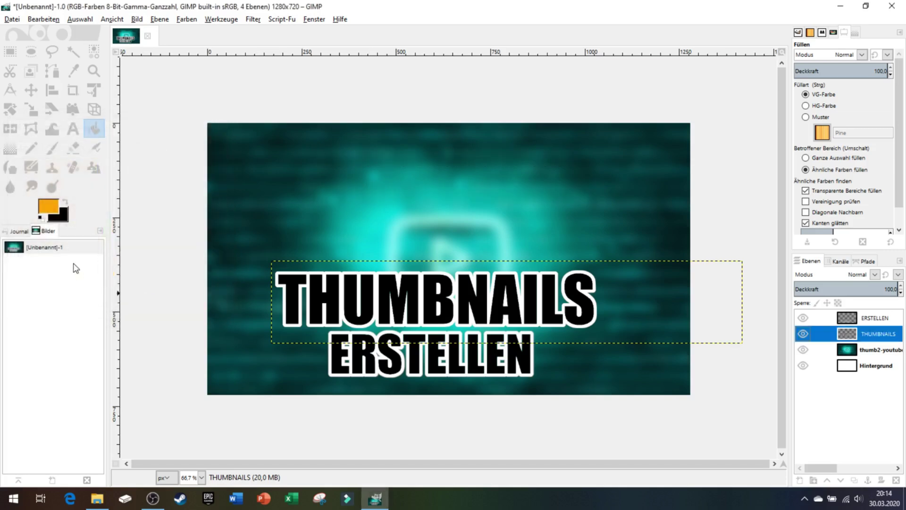
Set the background colour to yellow and swap foreground and background.
click(65, 214)
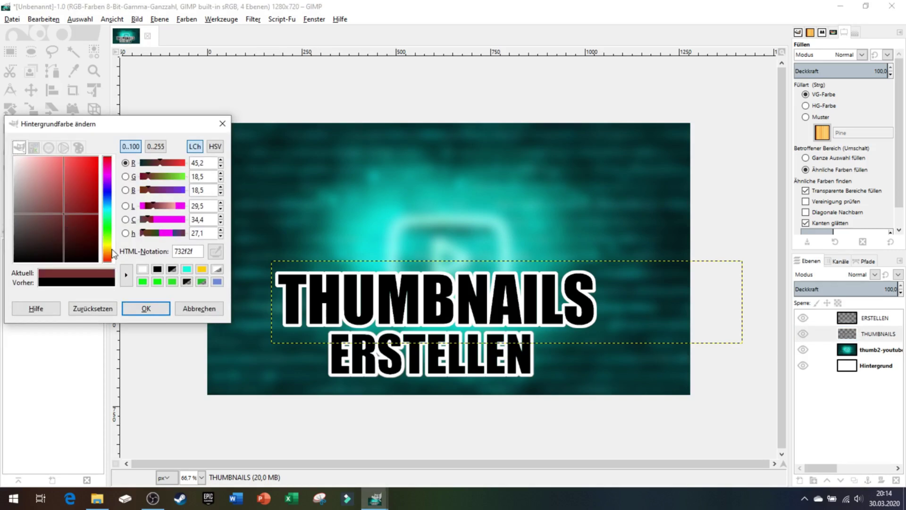
drag(108, 248, 108, 245)
click(98, 157)
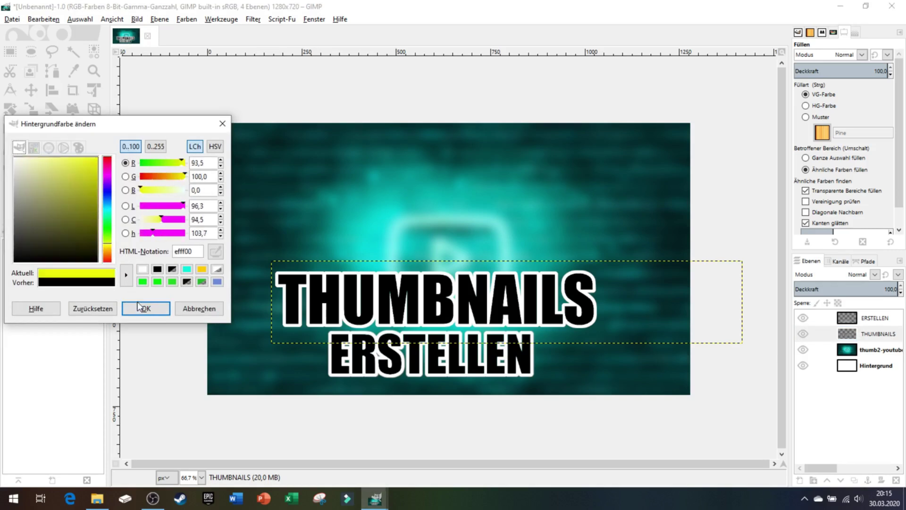
click(146, 309)
click(66, 203)
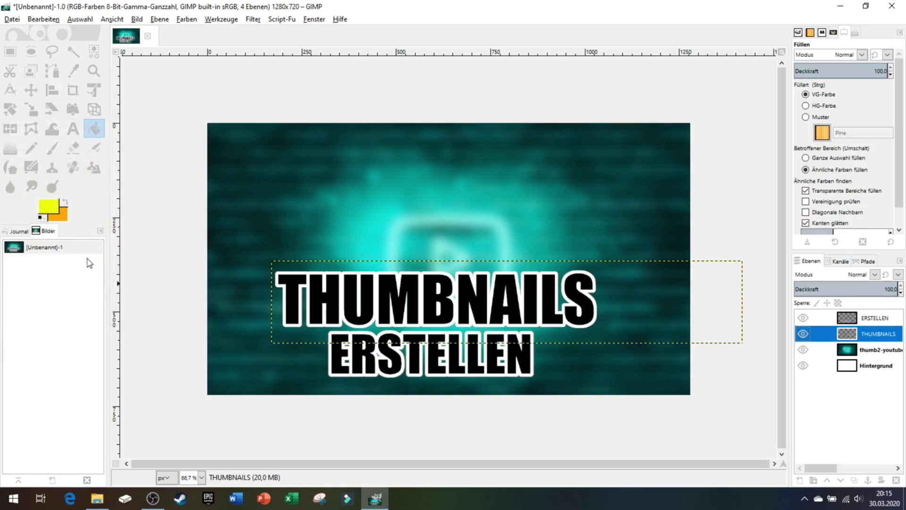
Select only the letter T of THUMBNAILS with alpha-to-selection and fuzzy select.
right_click(868, 332)
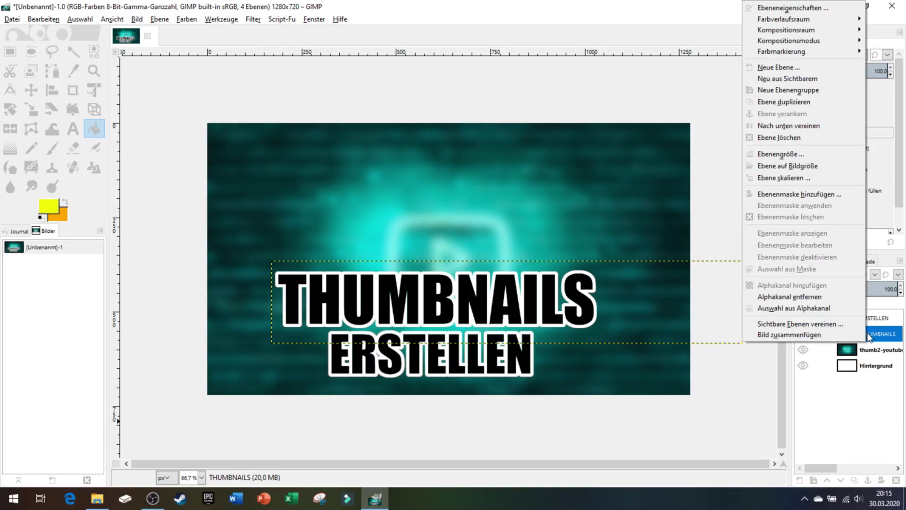
click(818, 308)
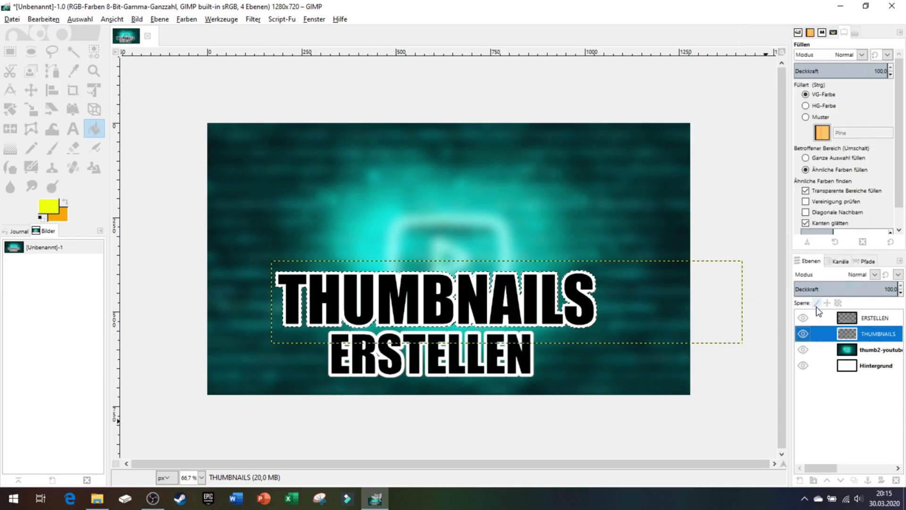
click(77, 49)
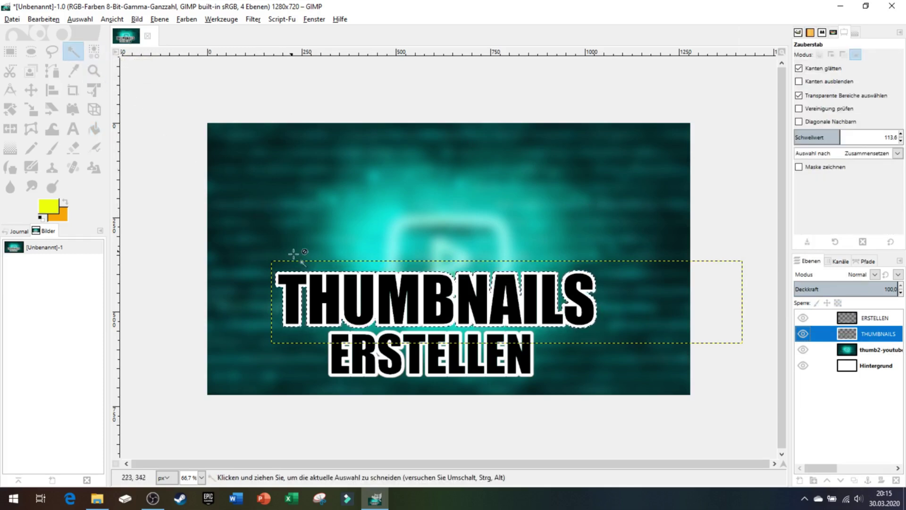
click(293, 285)
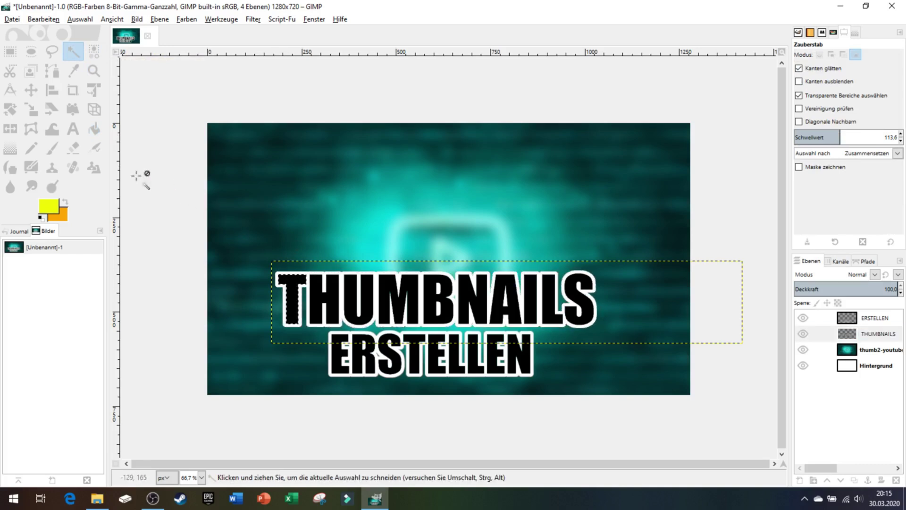
Fill the T with a yellow-to-orange gradient.
click(12, 150)
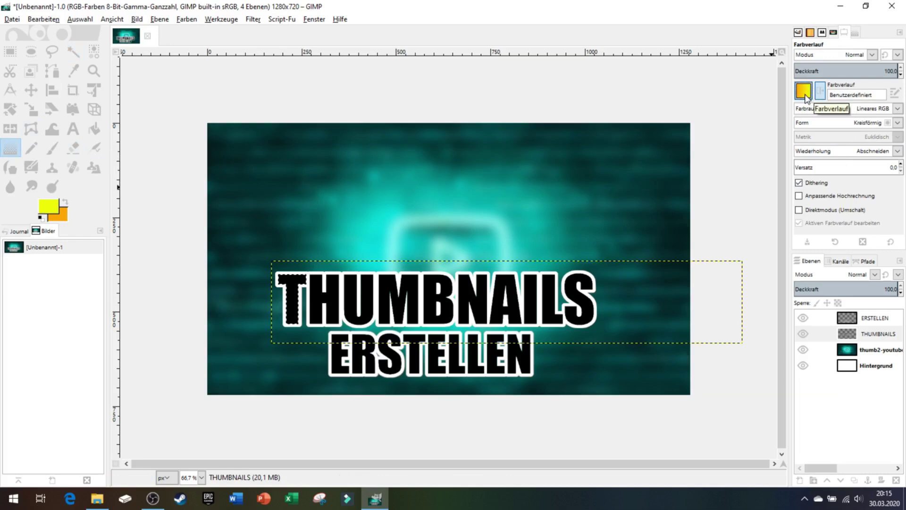
click(803, 91)
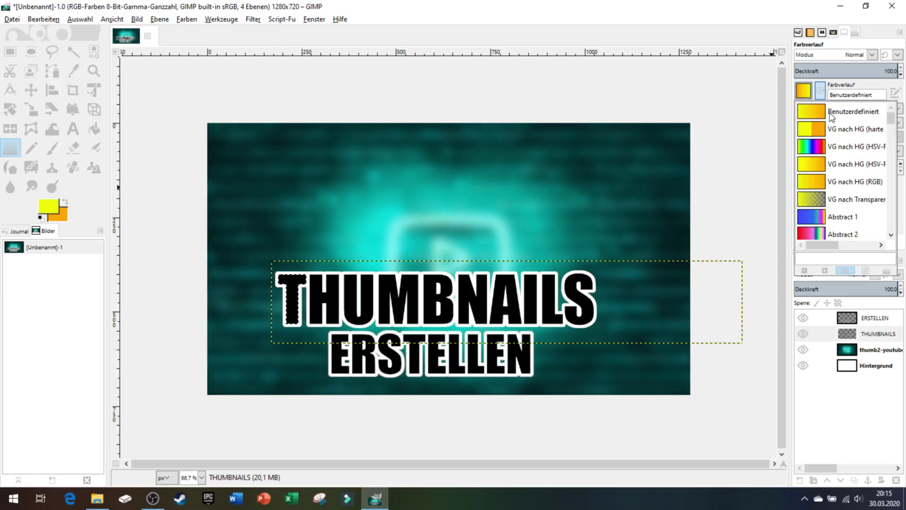
click(880, 87)
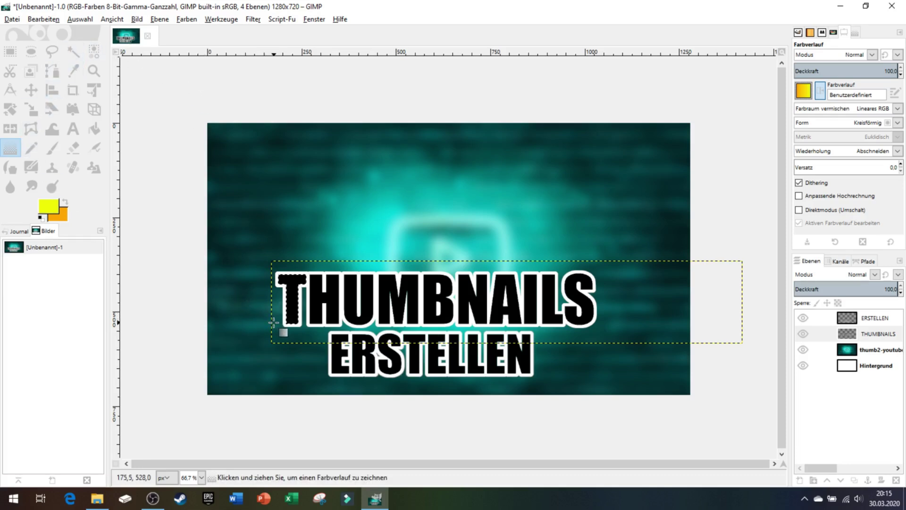
drag(273, 322, 336, 279)
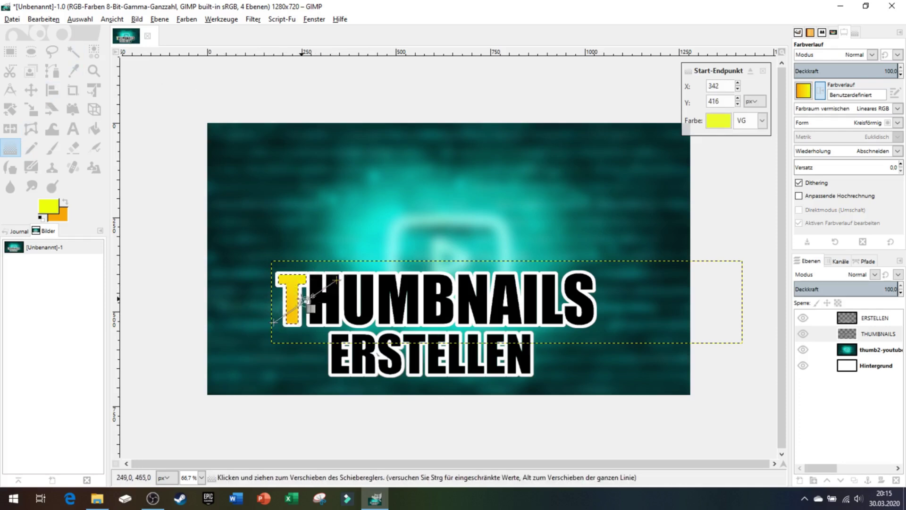
click(72, 50)
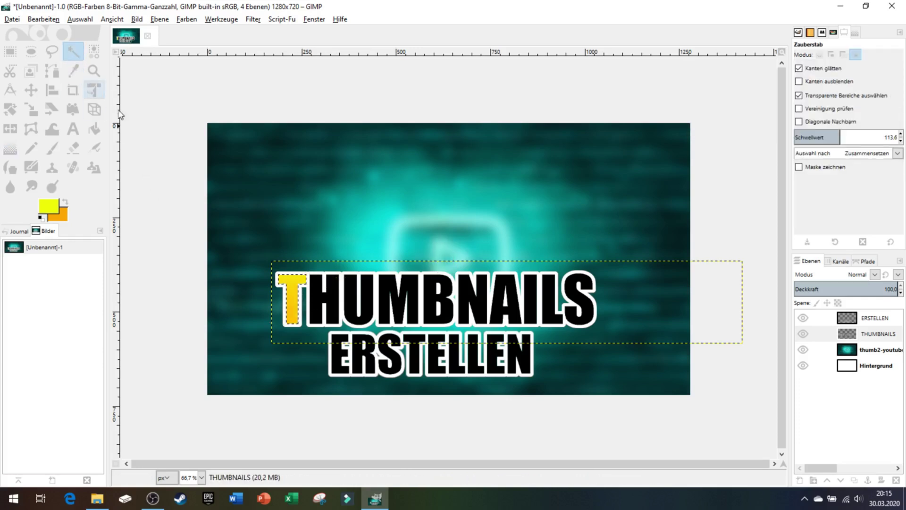
Reselect the THUMBNAILS letter shapes, pick out the remaining S, then activate the ERSTELLEN layer.
key(ctrl+shift+a)
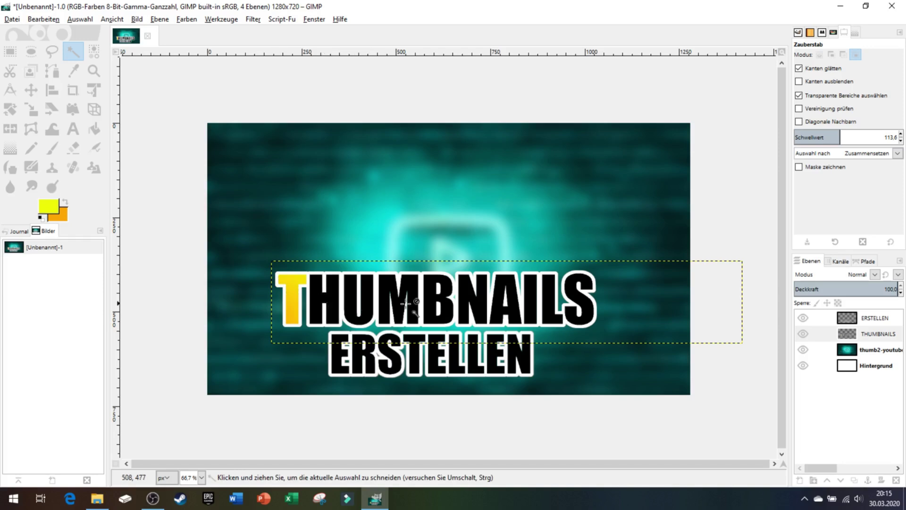
click(873, 338)
right_click(872, 338)
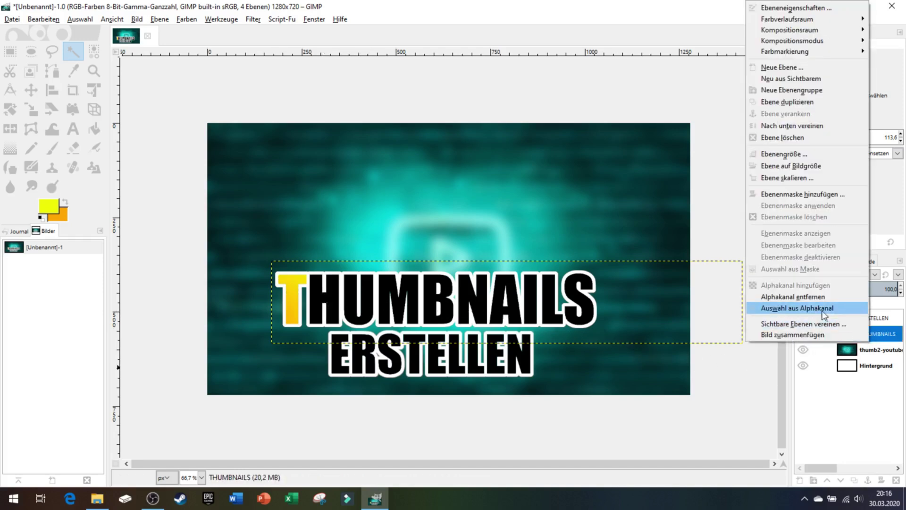
click(813, 310)
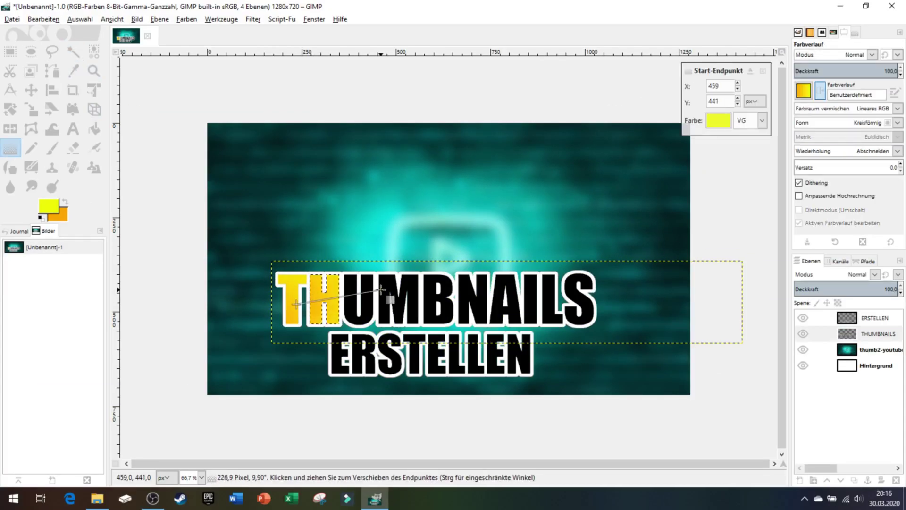
right_click(880, 332)
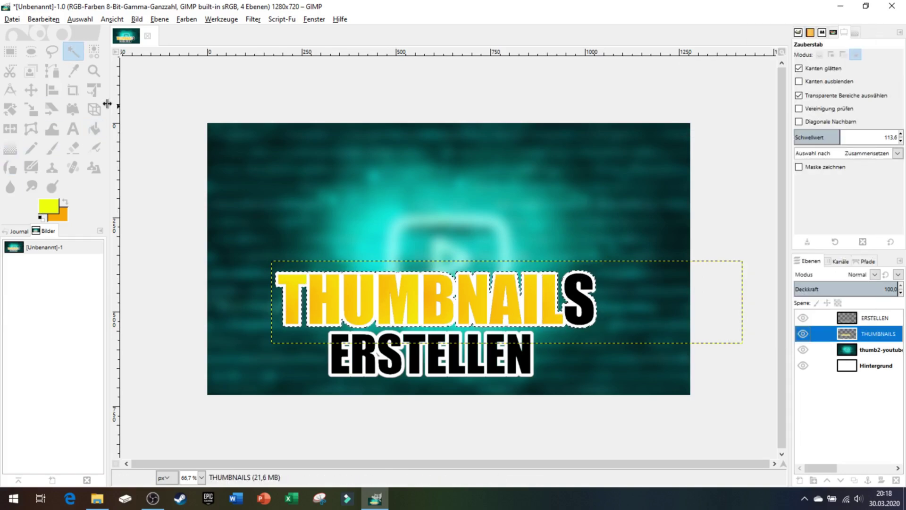
key(u)
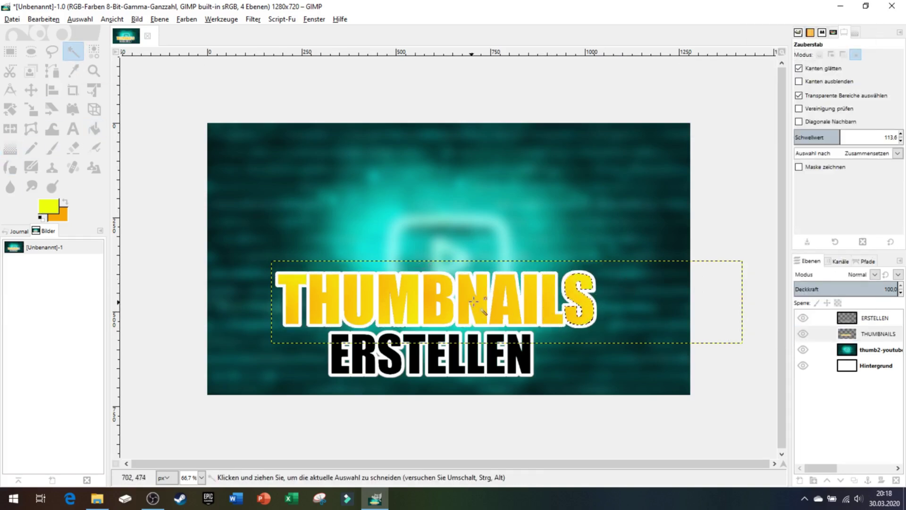
click(480, 297)
click(864, 319)
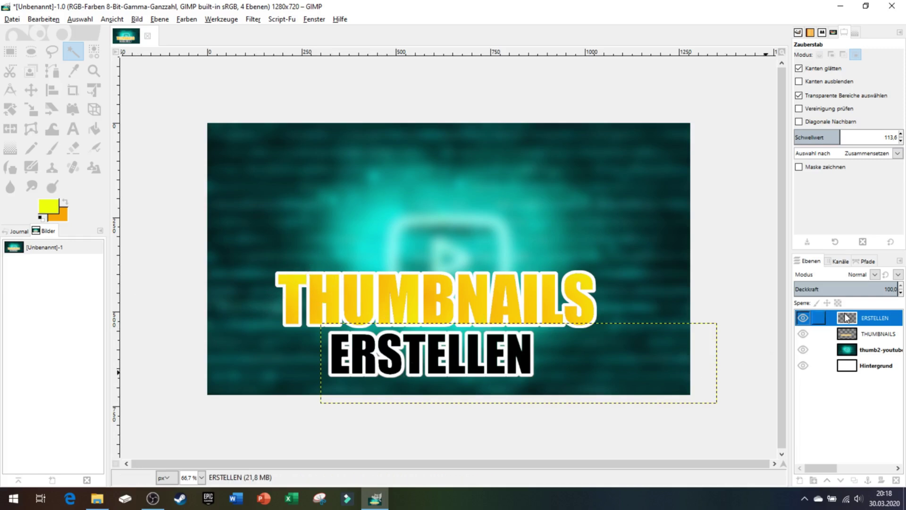
Load the ERSTELLEN letter shapes via Alpha to Selection and narrow it to one letter.
click(532, 365)
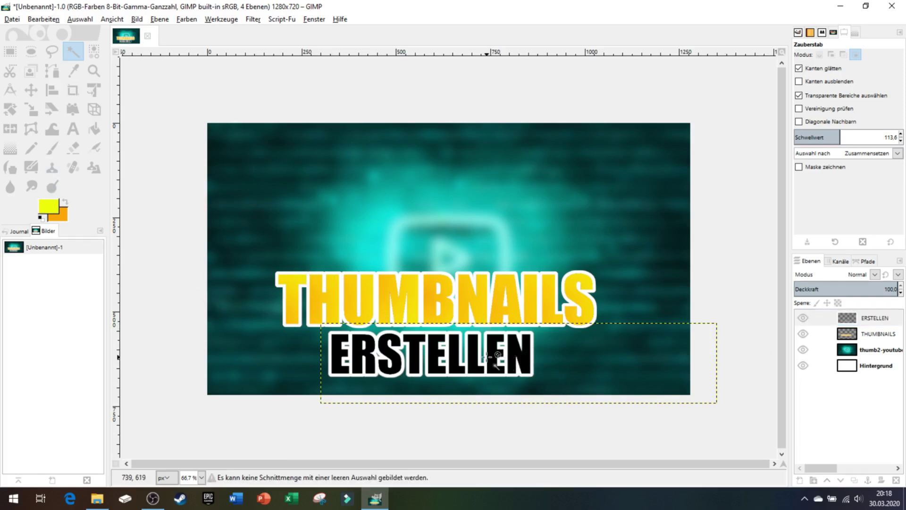
right_click(880, 320)
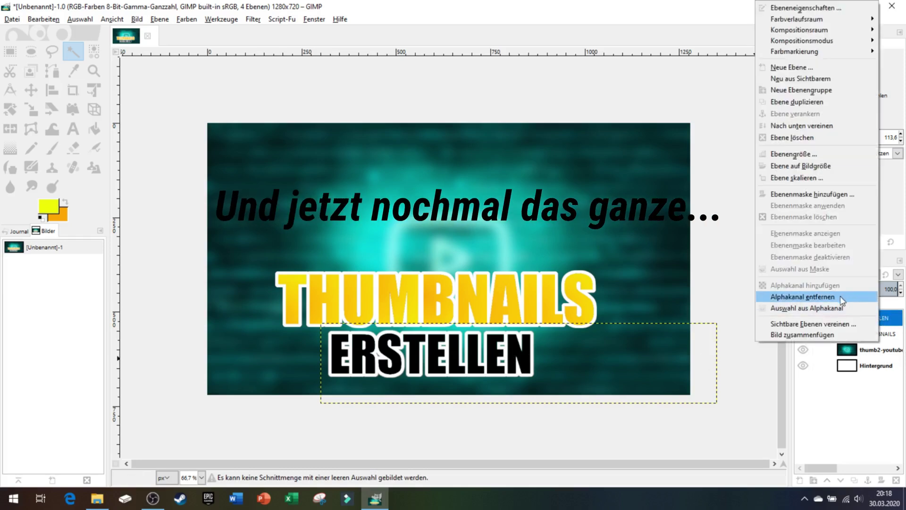
click(822, 310)
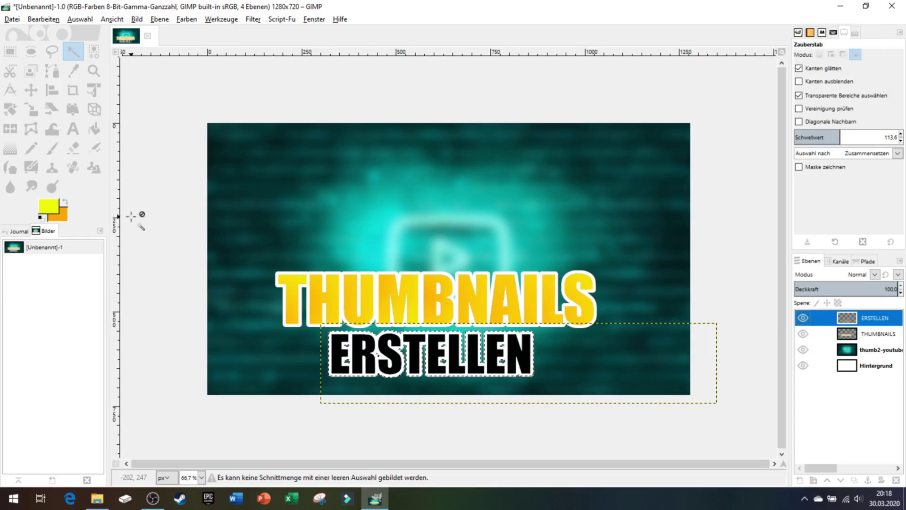
click(367, 350)
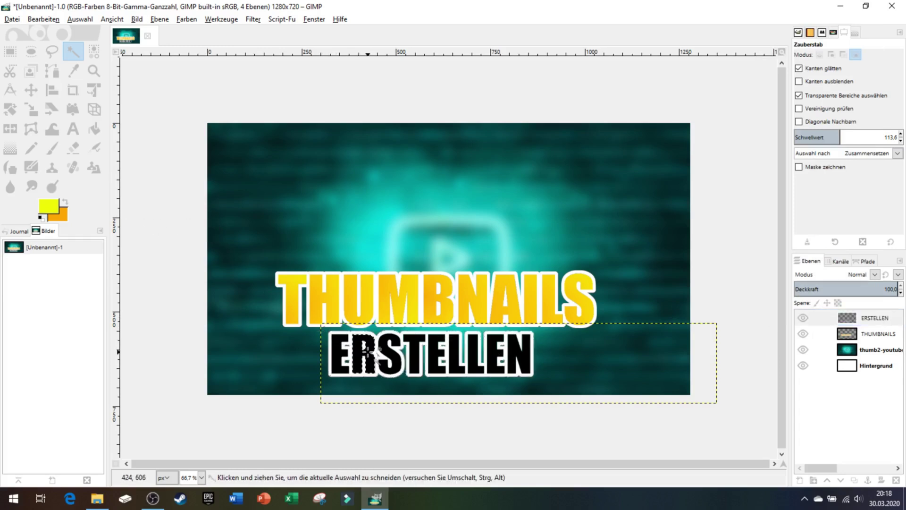
Reset the colours and set the foreground to bright cyan 00f7ff.
click(41, 218)
click(47, 203)
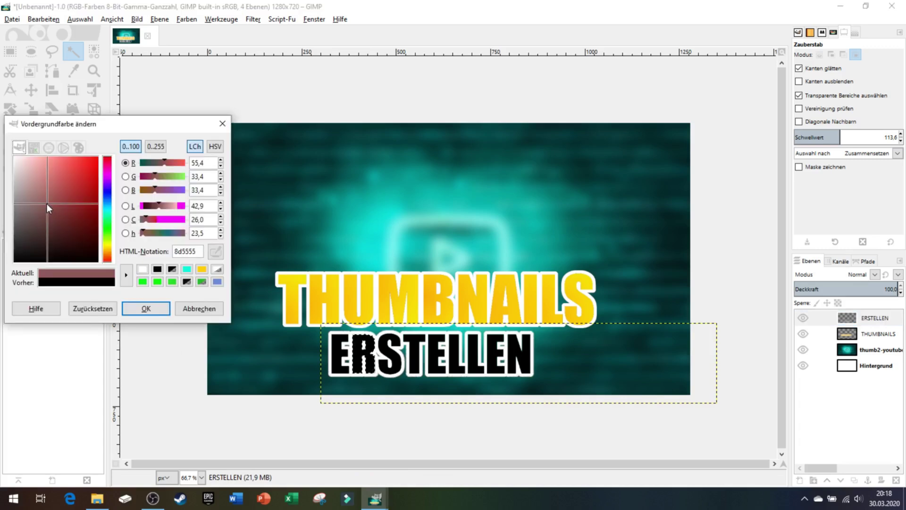
click(109, 199)
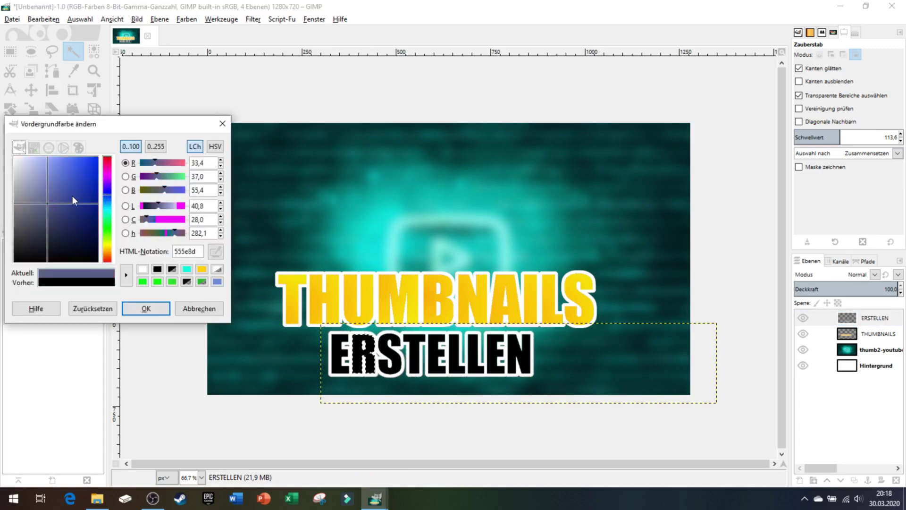
drag(72, 200, 97, 170)
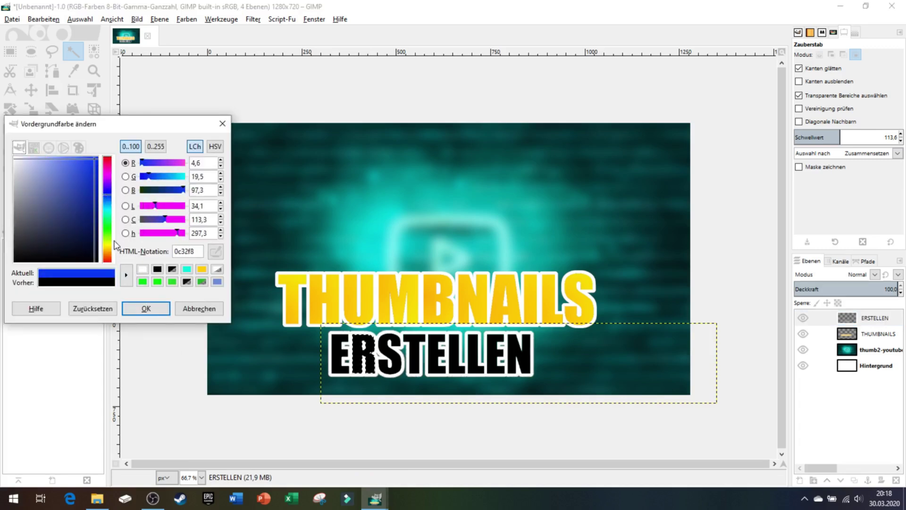
click(106, 209)
drag(87, 202, 98, 145)
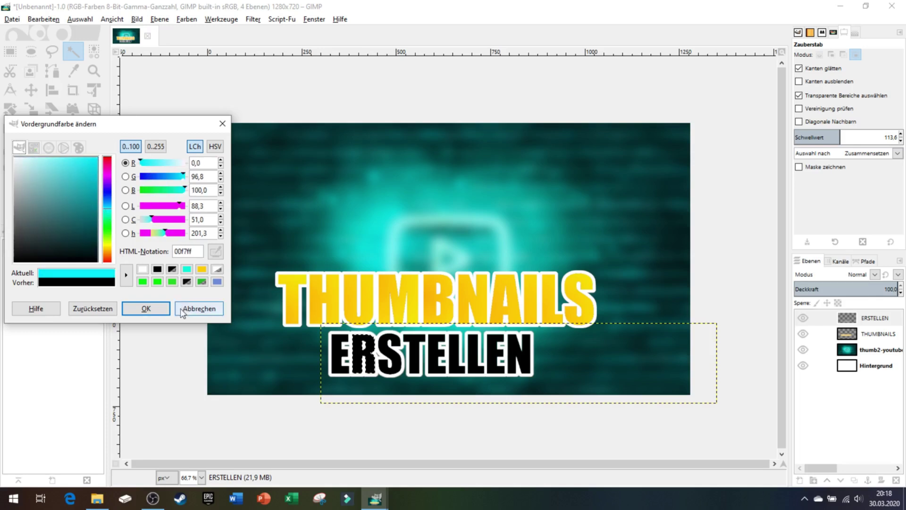
click(146, 308)
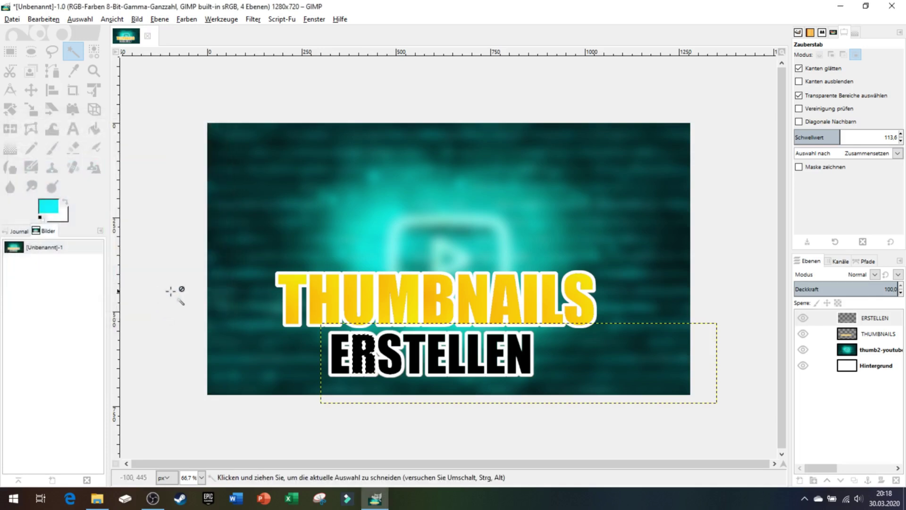
Set the background colour to a saturated purple.
click(66, 217)
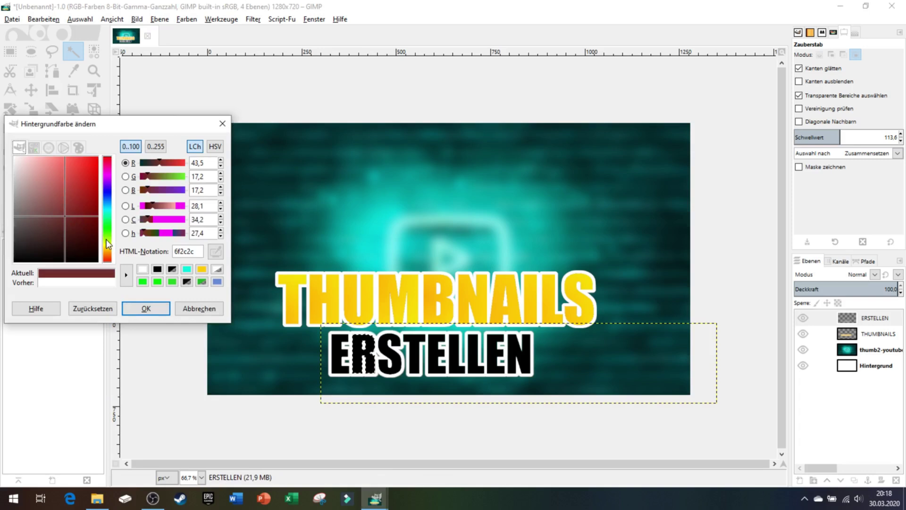
drag(105, 202, 106, 187)
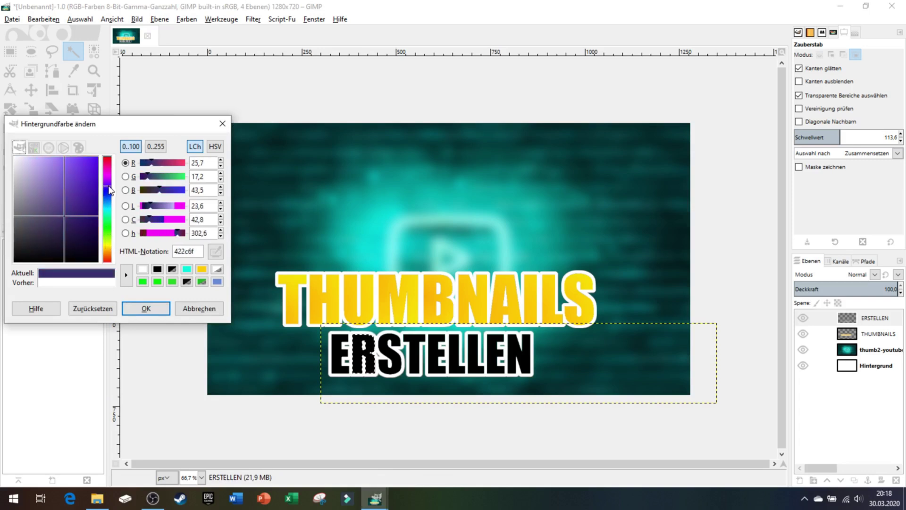
click(86, 176)
click(105, 163)
click(146, 308)
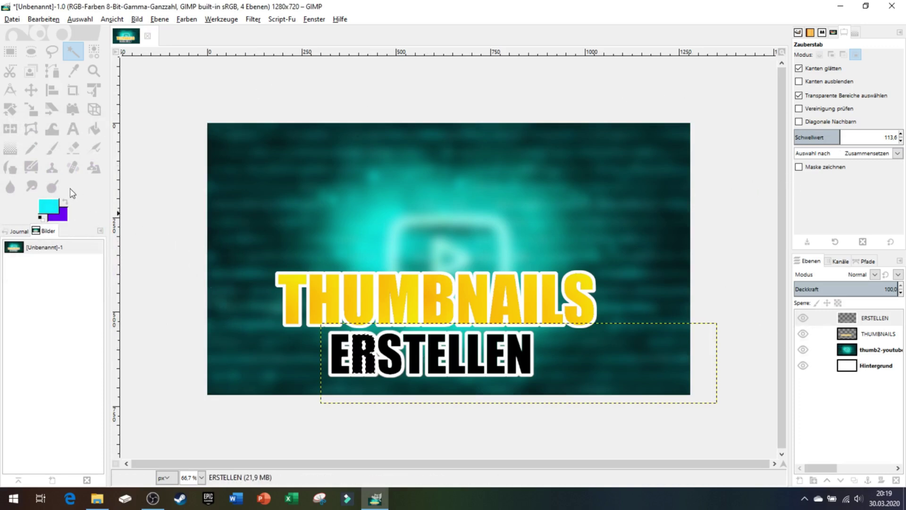
Fill the first selected ERSTELLEN letter with the turquoise-to-purple gradient.
click(10, 148)
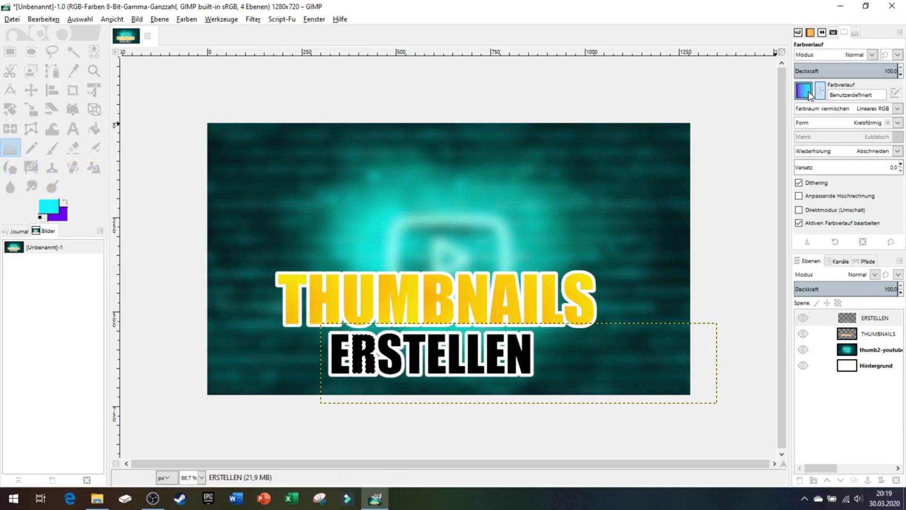
click(809, 95)
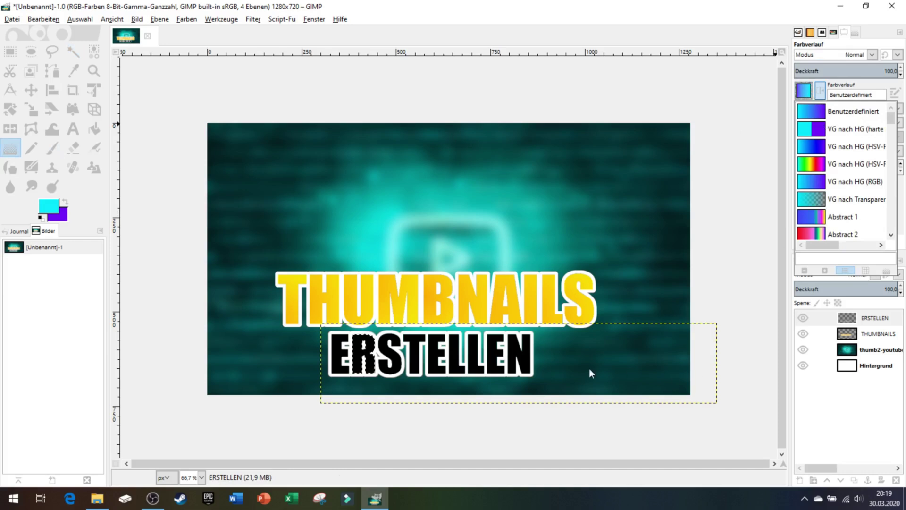
click(351, 366)
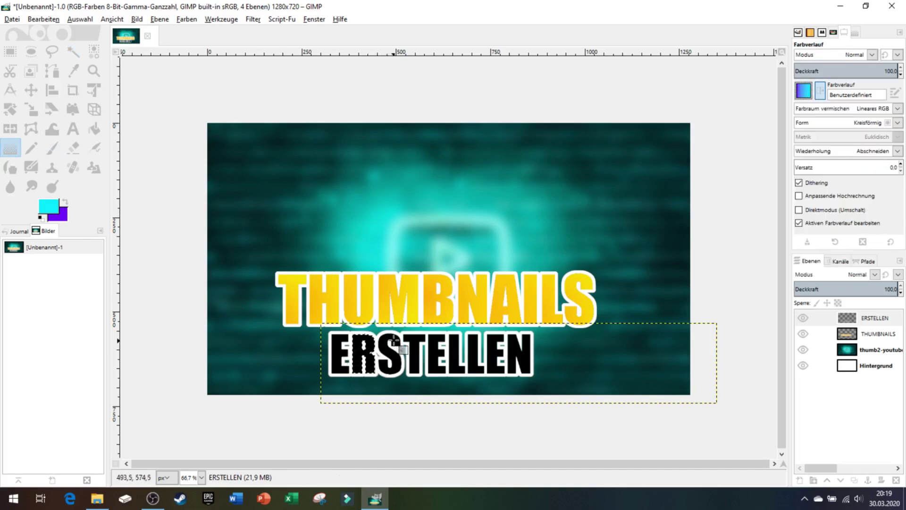
drag(344, 362, 417, 328)
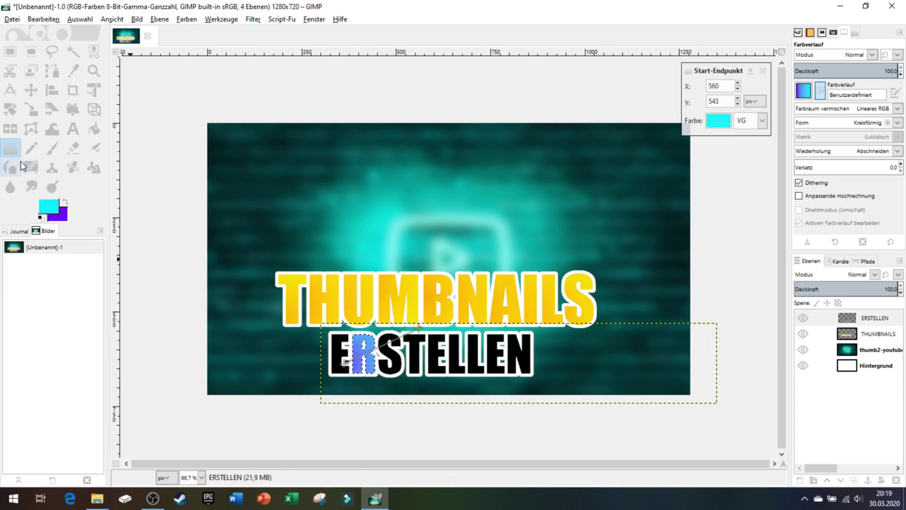
click(74, 55)
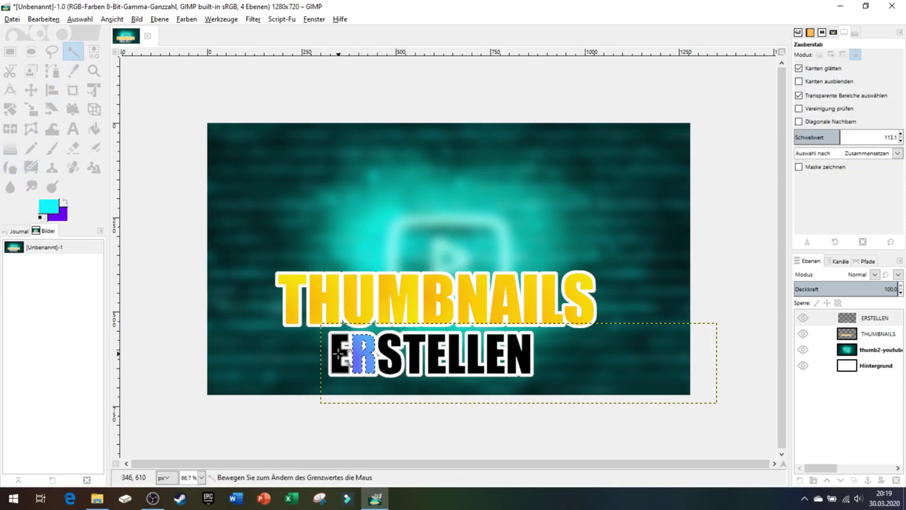
Fill the first E, the S and the T of ERSTELLEN with the gradient.
key(g)
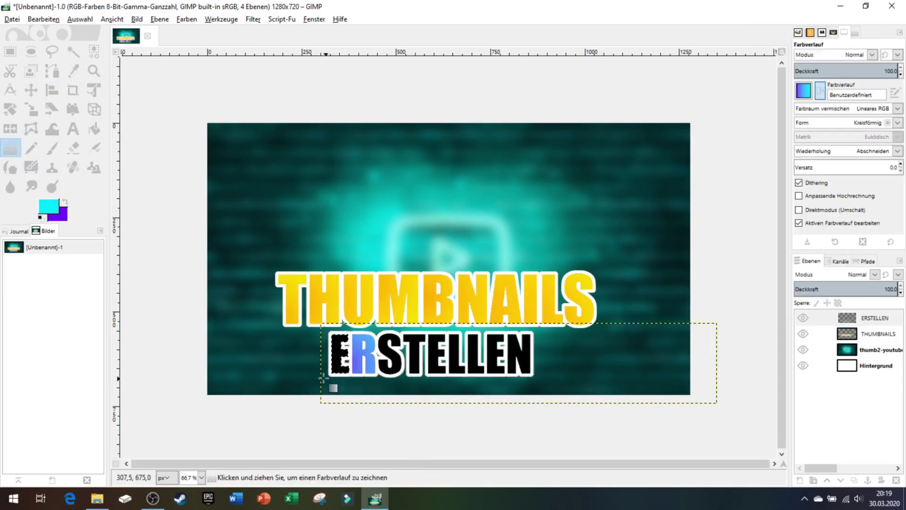
mouse_move(332, 344)
mouse_down()
mouse_move(349, 373)
mouse_move(434, 336)
mouse_up()
key(u)
key(g)
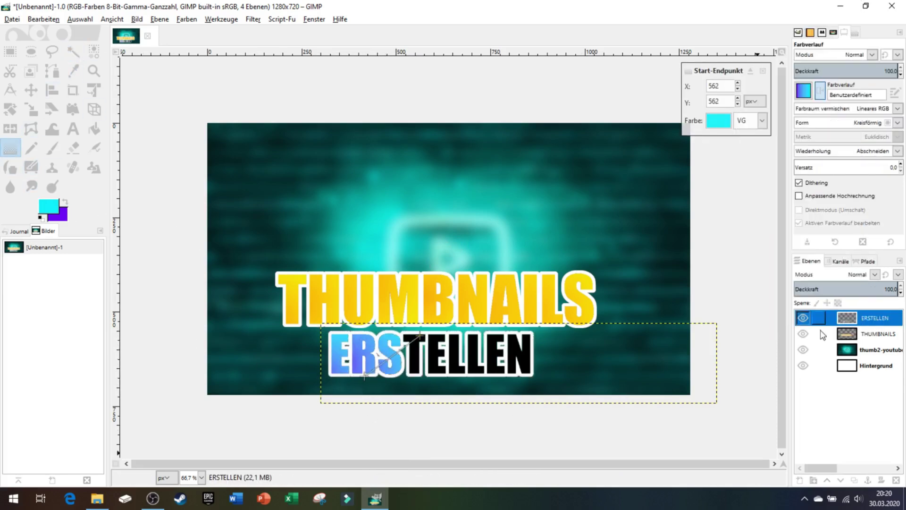
key(u)
key(g)
drag(363, 368, 434, 335)
key(u)
click(415, 353)
drag(394, 372, 452, 337)
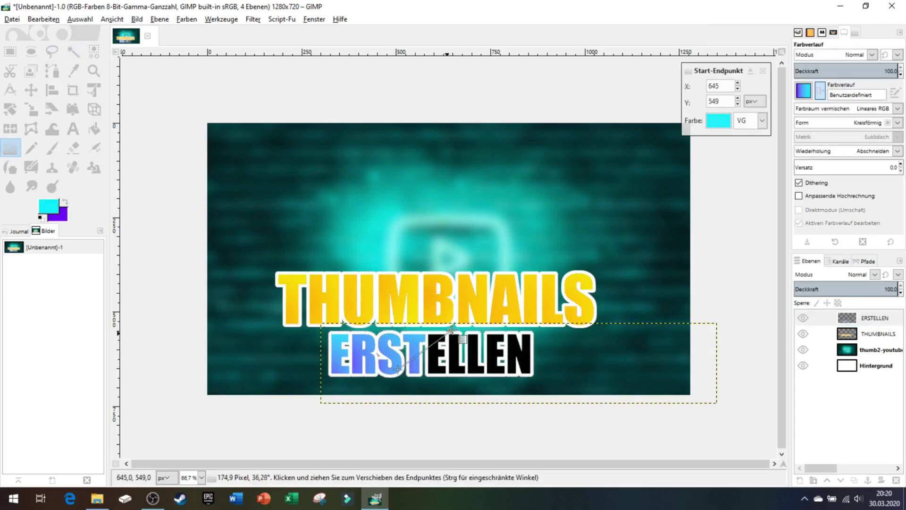
Fill the second E, the L letters and the last E with the gradient.
key(u)
drag(414, 373, 478, 338)
key(u)
click(465, 354)
key(g)
drag(437, 373, 500, 338)
key(u)
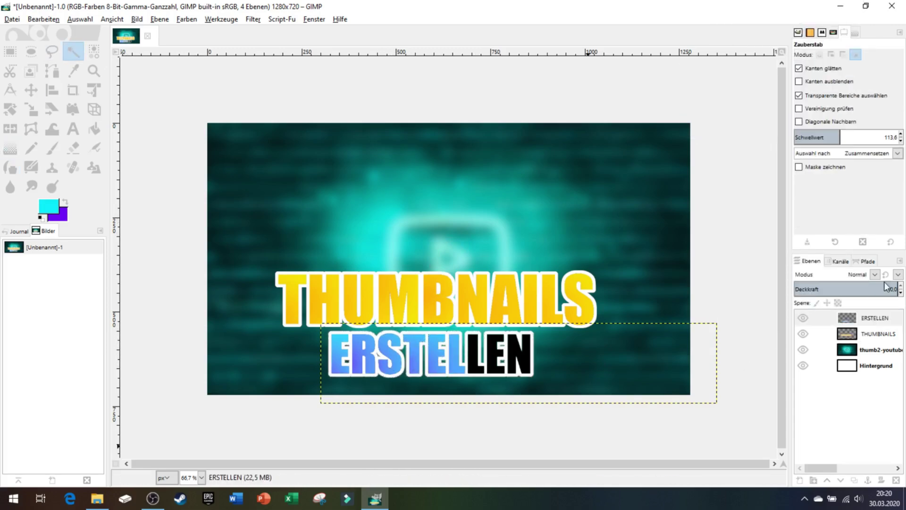
click(478, 354)
click(498, 354)
drag(474, 373, 538, 338)
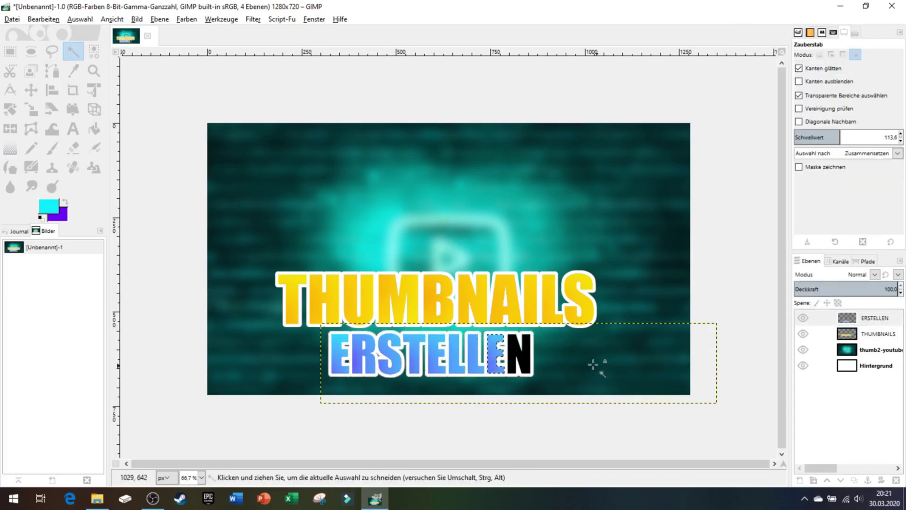
Fill the N with the gradient and clear the selection with Select > None.
click(519, 353)
key(g)
drag(495, 373, 576, 375)
key(u)
key(ctrl+shift+a)
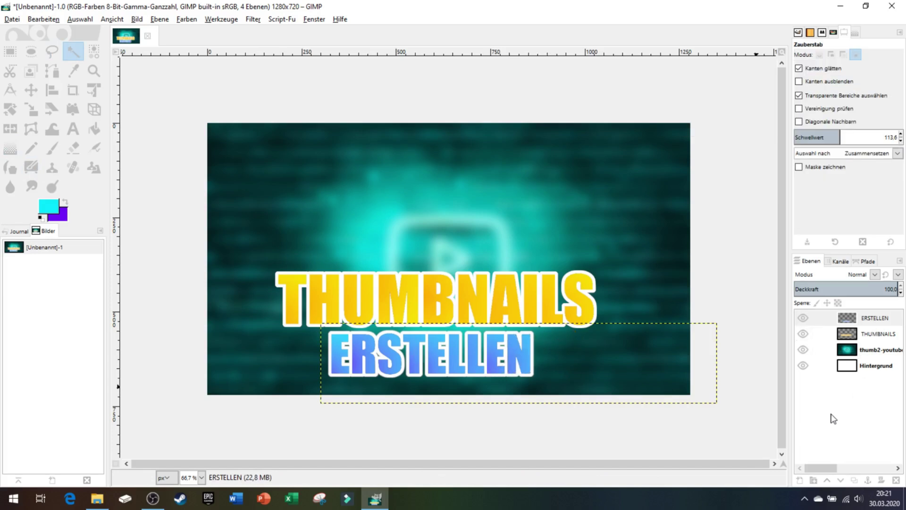
click(81, 20)
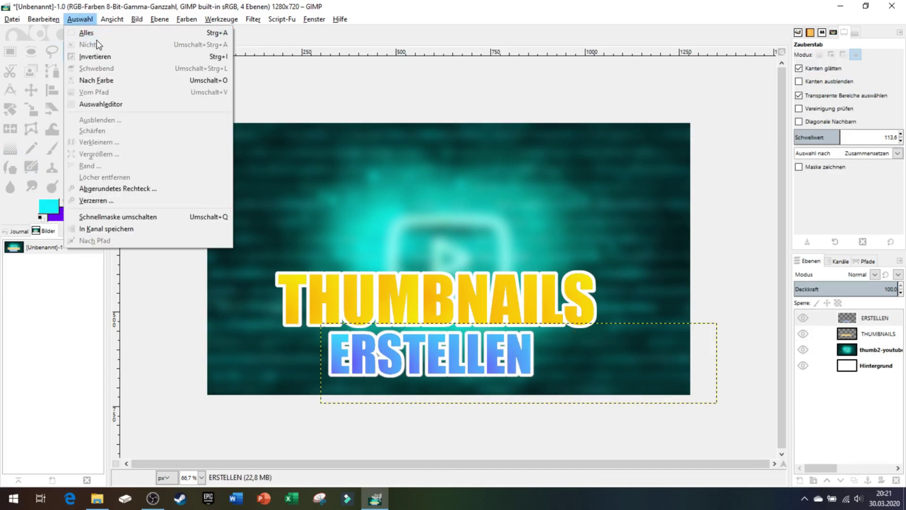
click(882, 405)
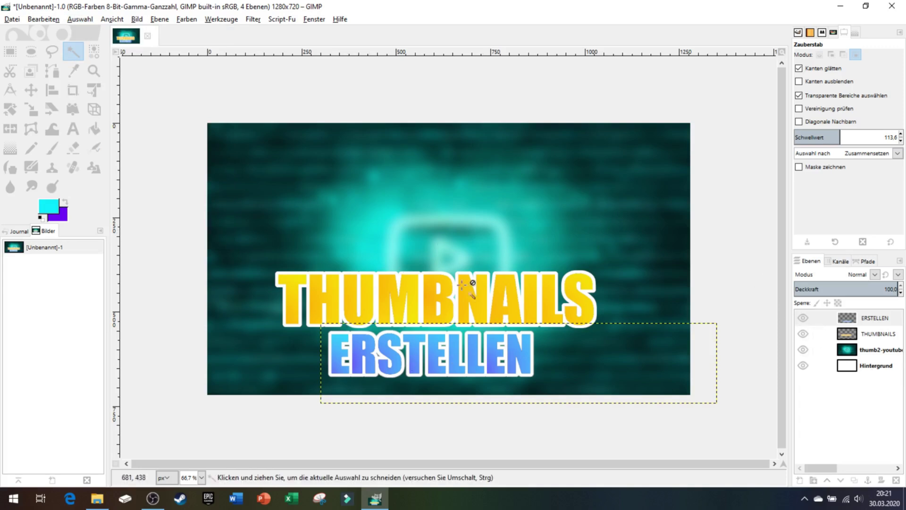
Add white text 'Kostenlos mit GIMP' at the top-left, widen its box, and select it all.
click(73, 129)
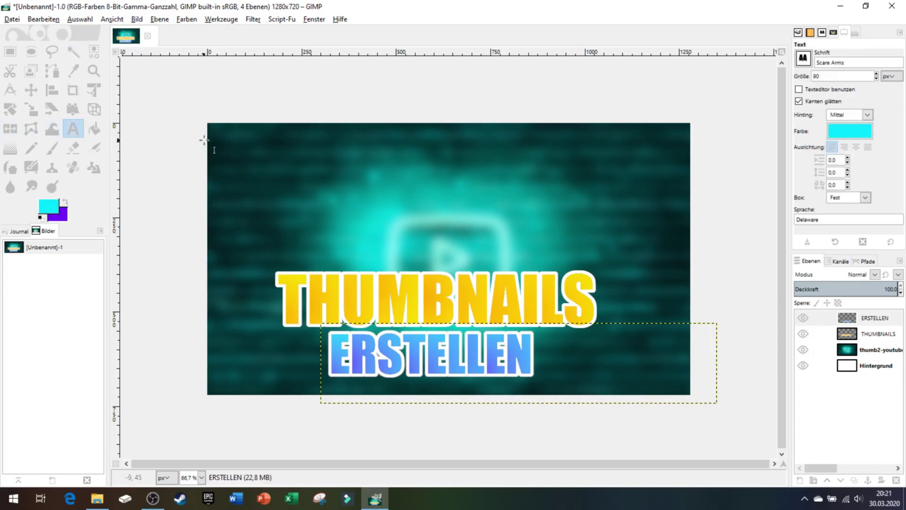
drag(216, 128, 380, 213)
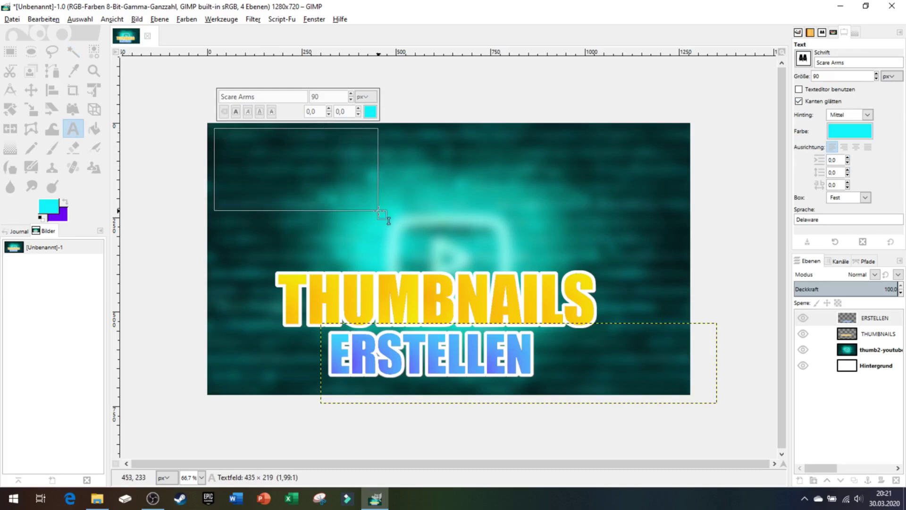
click(41, 217)
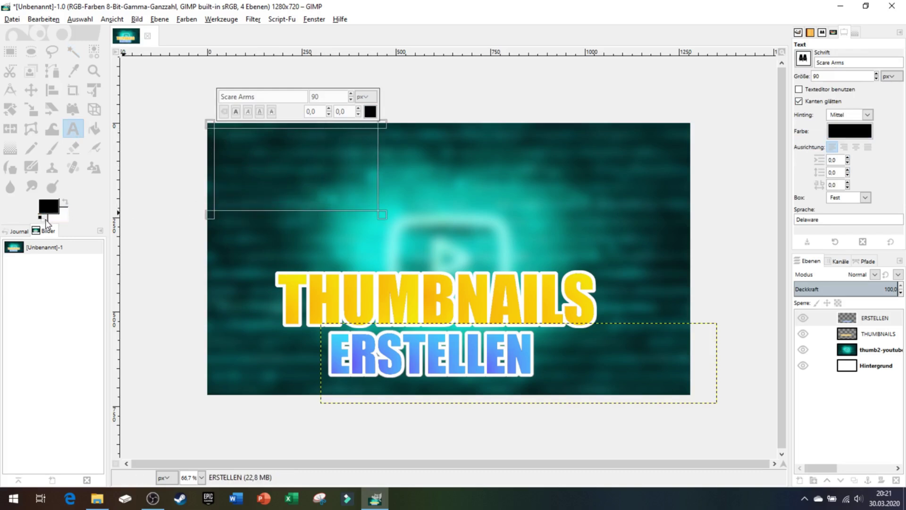
click(64, 202)
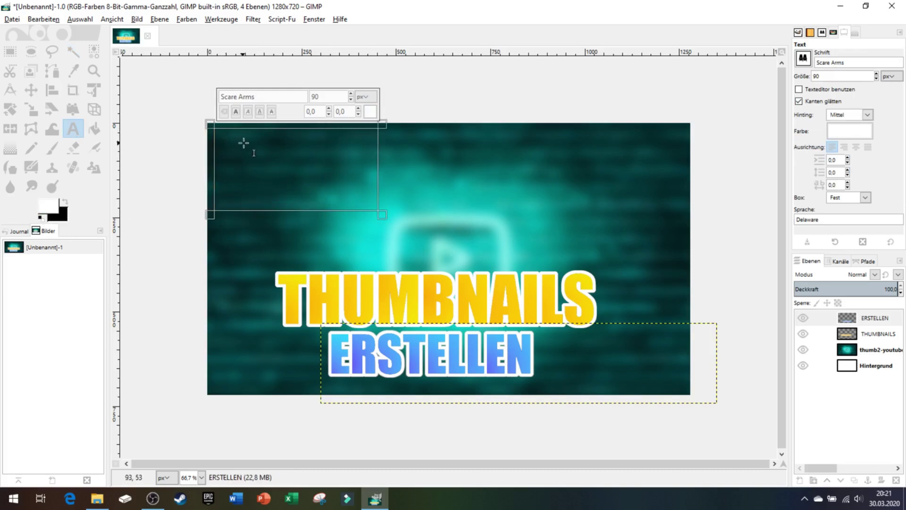
text(K)
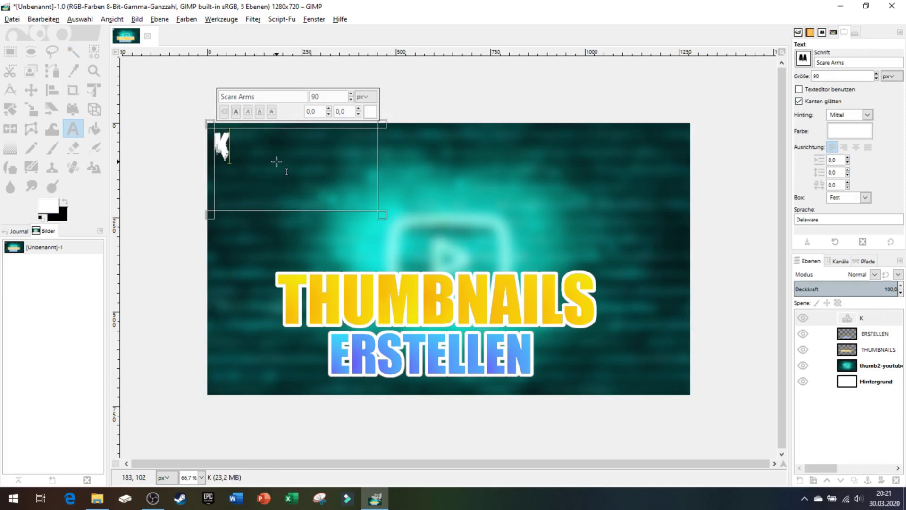
text(ostenl)
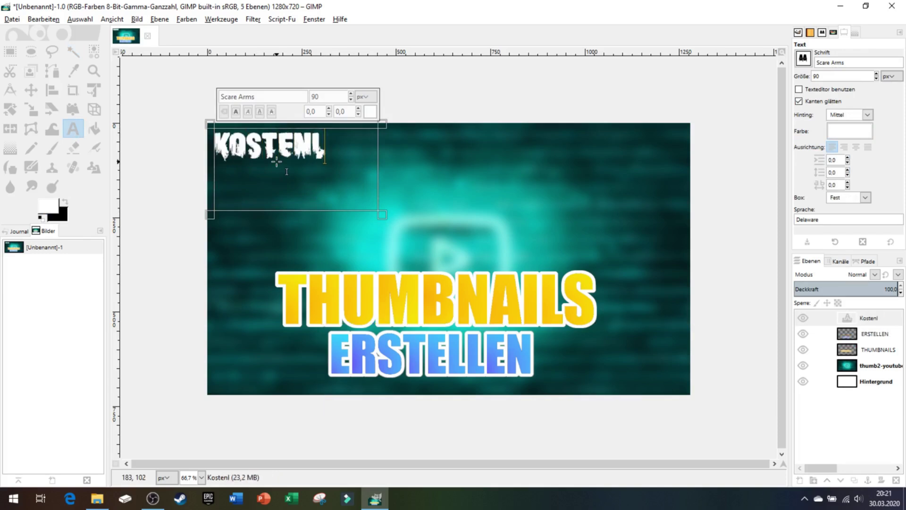
text(os m)
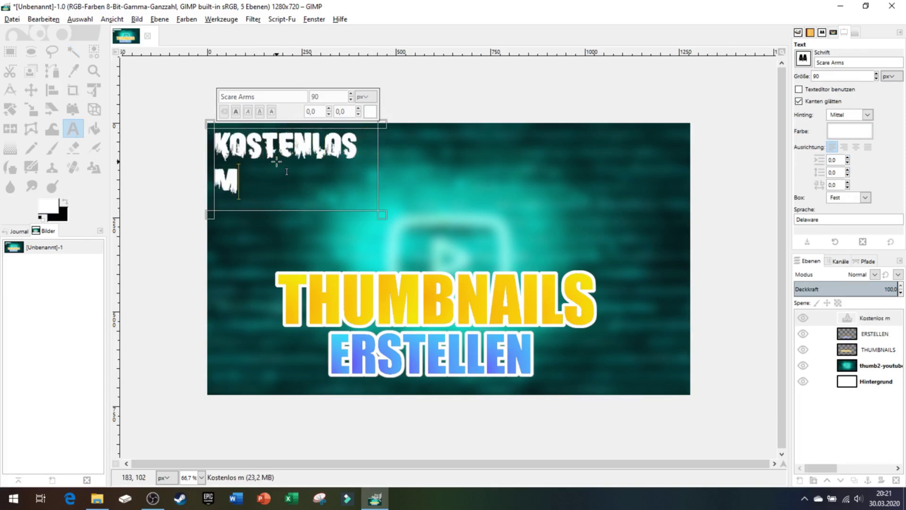
text(it )
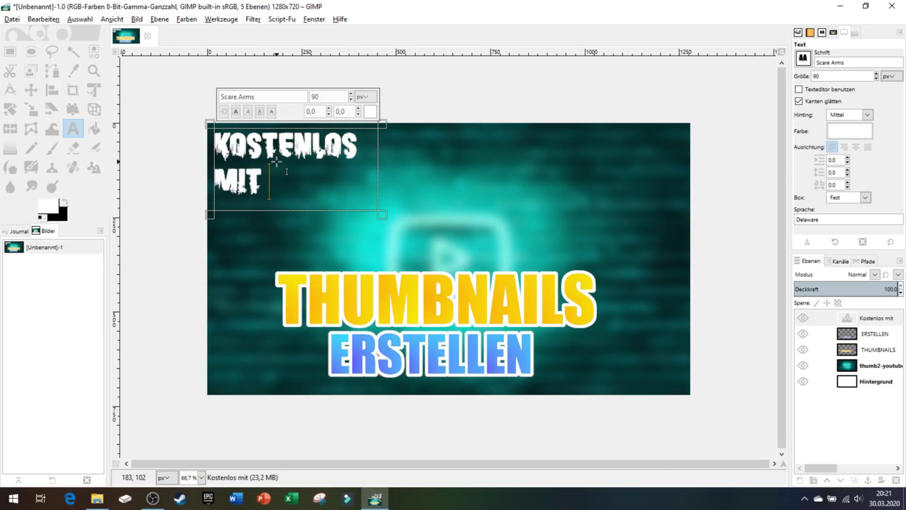
text(GIMP)
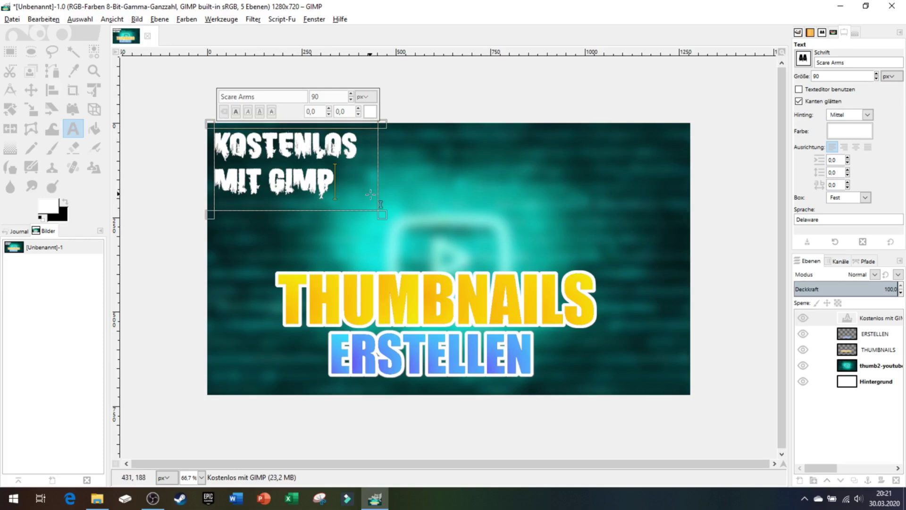
drag(388, 137, 429, 130)
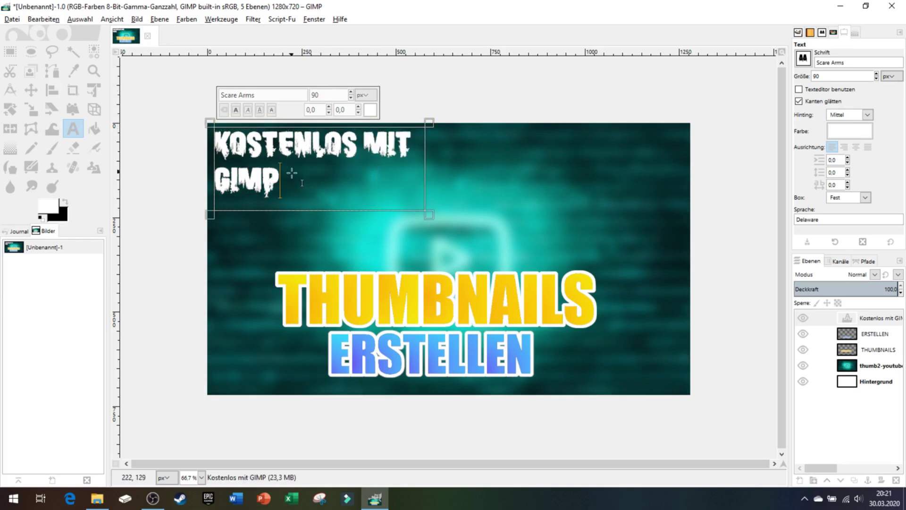
drag(293, 172, 218, 137)
Set the text font to Impact Condensed at size 70.
triple_click(216, 99)
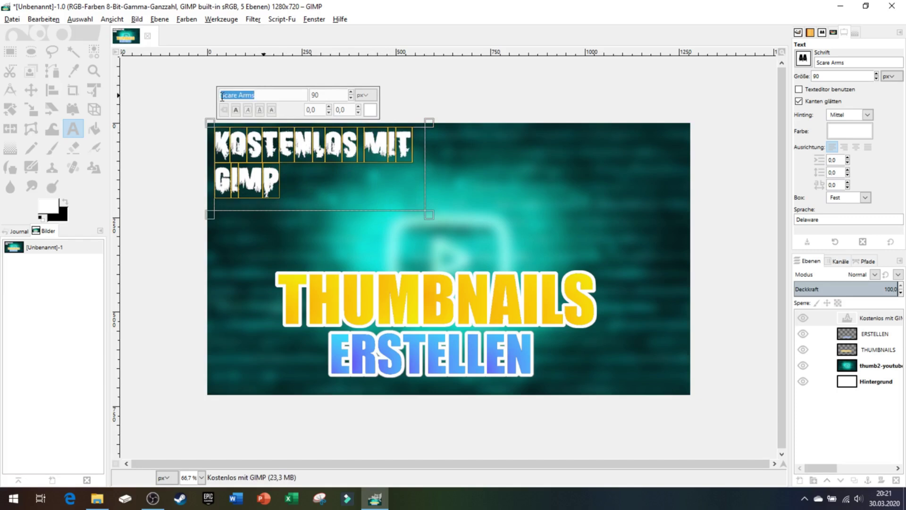
text(I)
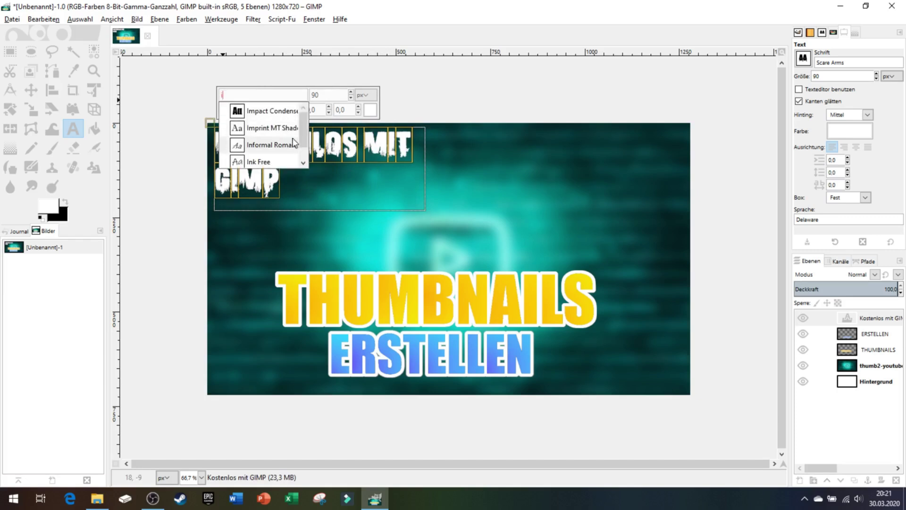
click(264, 110)
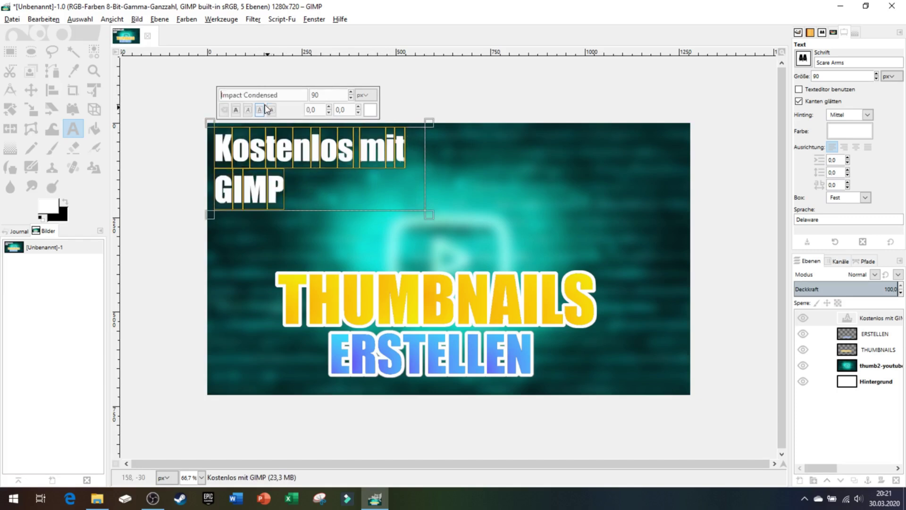
click(351, 96)
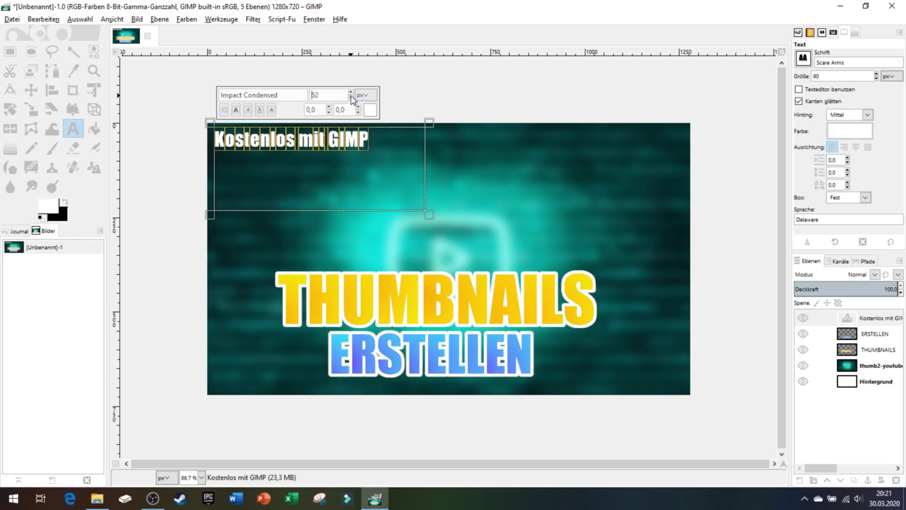
click(351, 93)
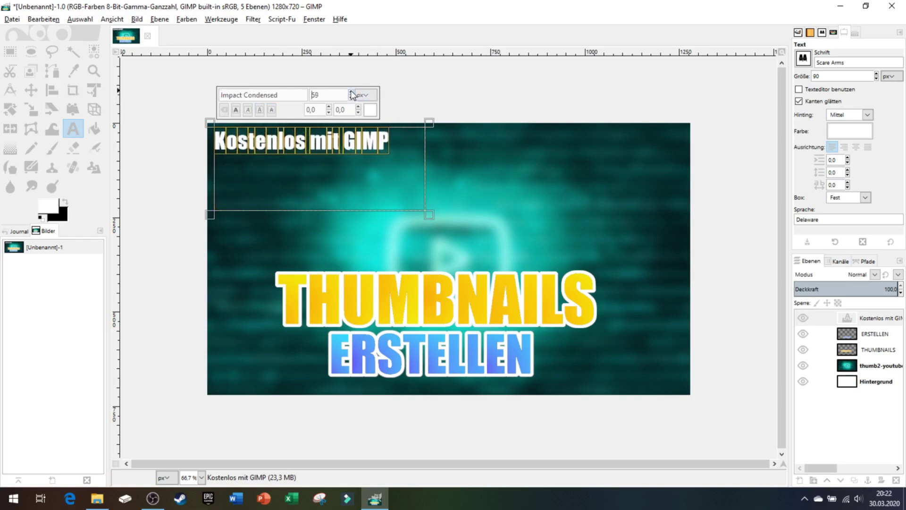
click(351, 92)
click(350, 93)
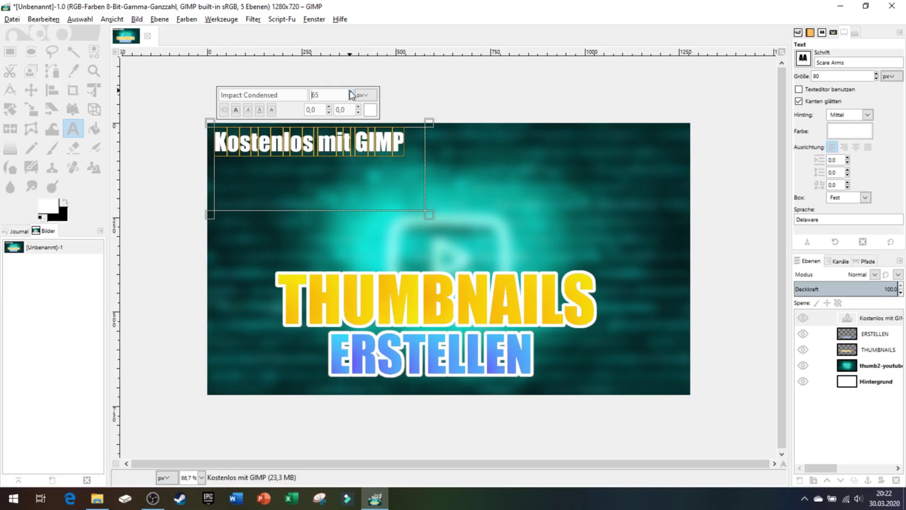
click(351, 93)
click(351, 93)
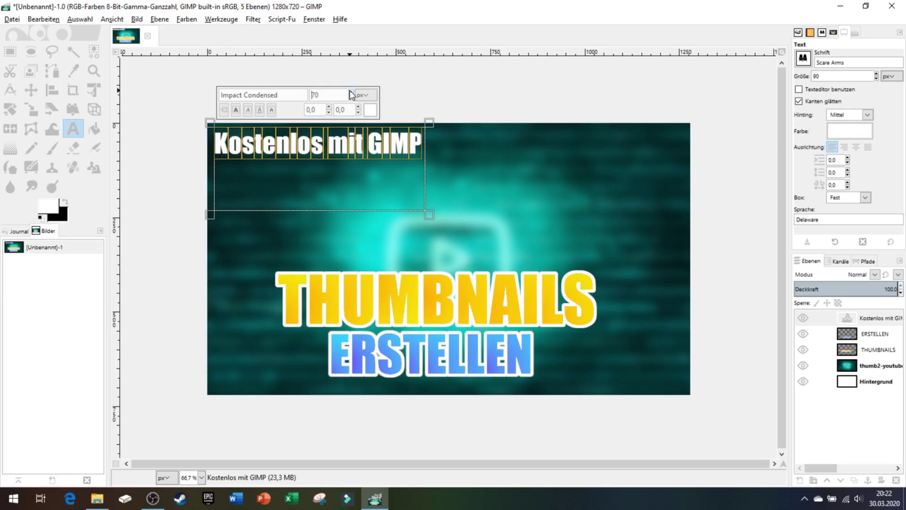
Undo an accidental box resize and add '!' after GIMP.
drag(428, 215, 437, 184)
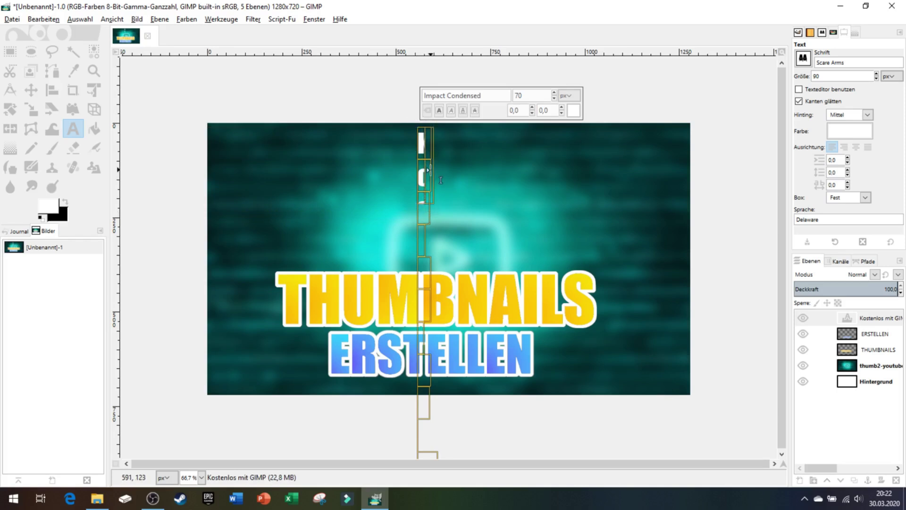
key(ctrl+z)
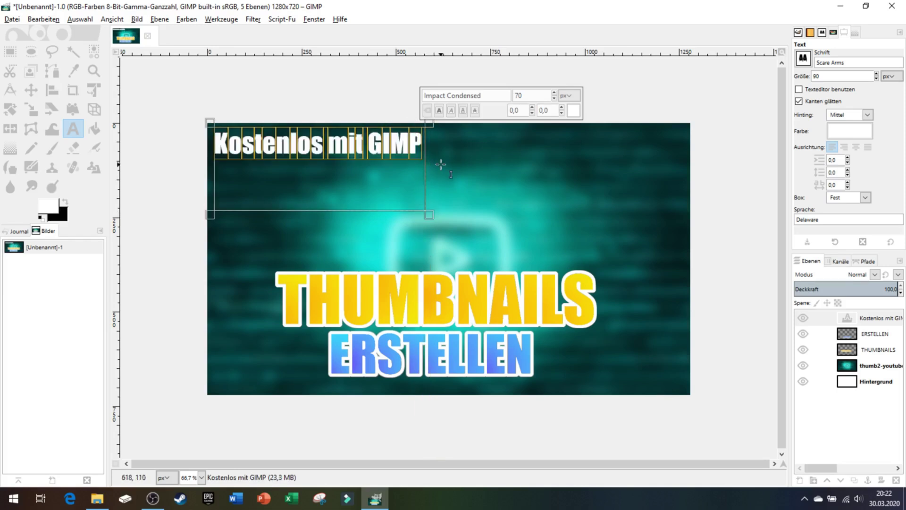
click(425, 147)
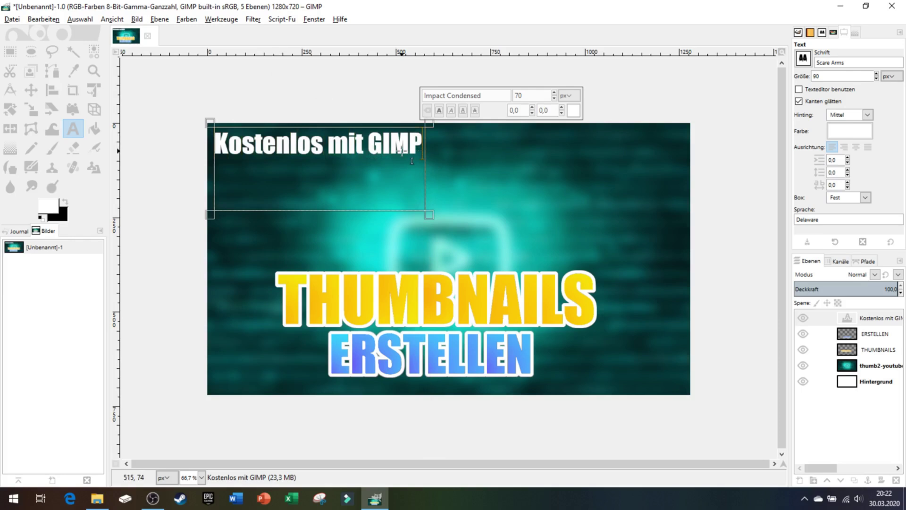
text(!)
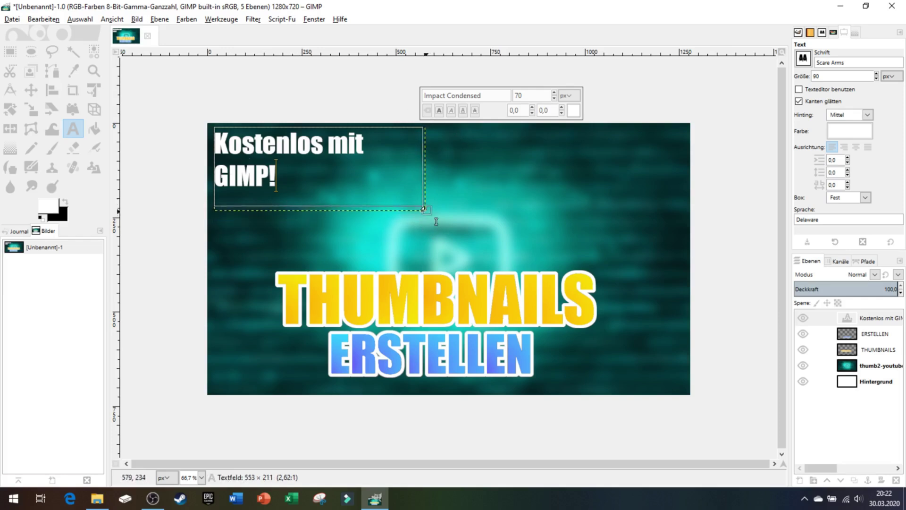
Select the 'Kostenlos mit GIMP!' letters from the layer alpha and grow the selection by 5 px.
drag(427, 211, 419, 202)
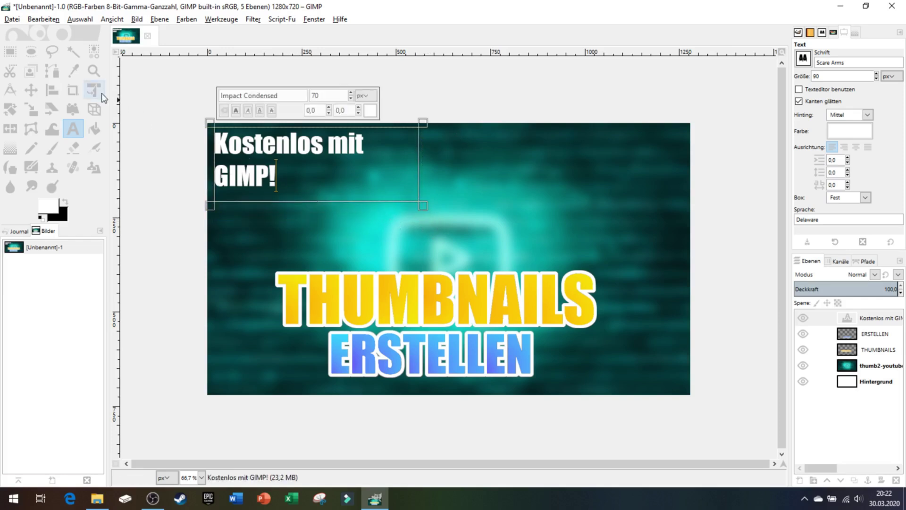
right_click(866, 318)
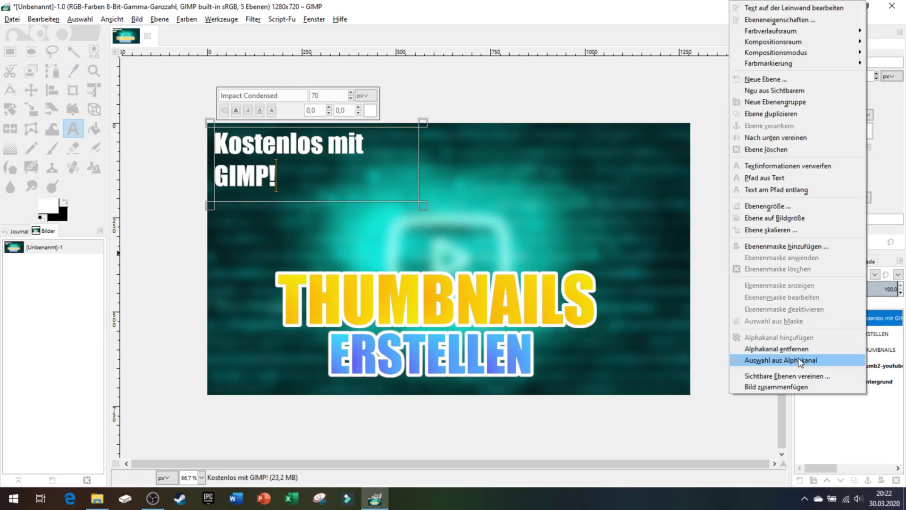
click(797, 359)
click(80, 19)
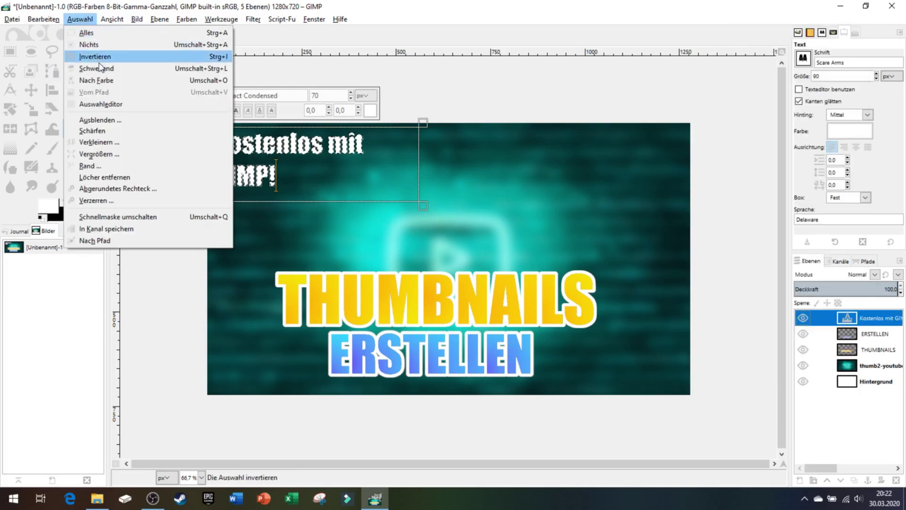
click(102, 158)
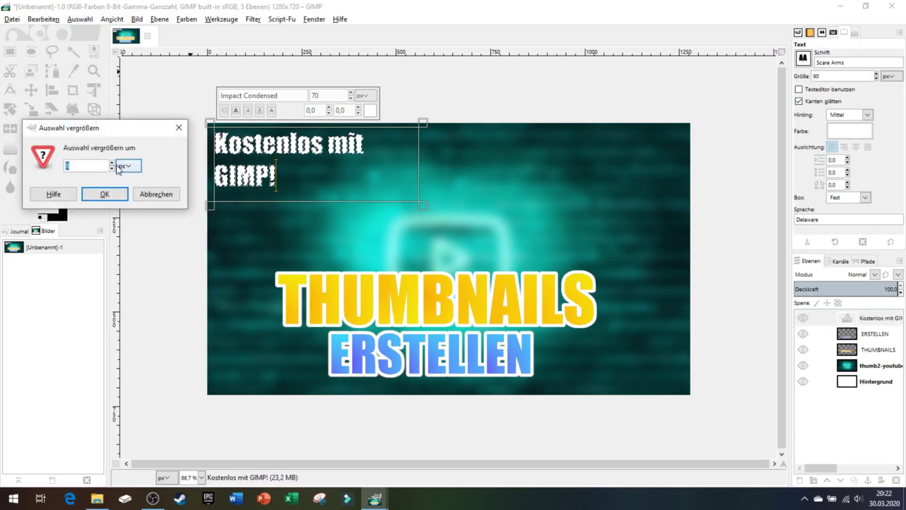
text(5)
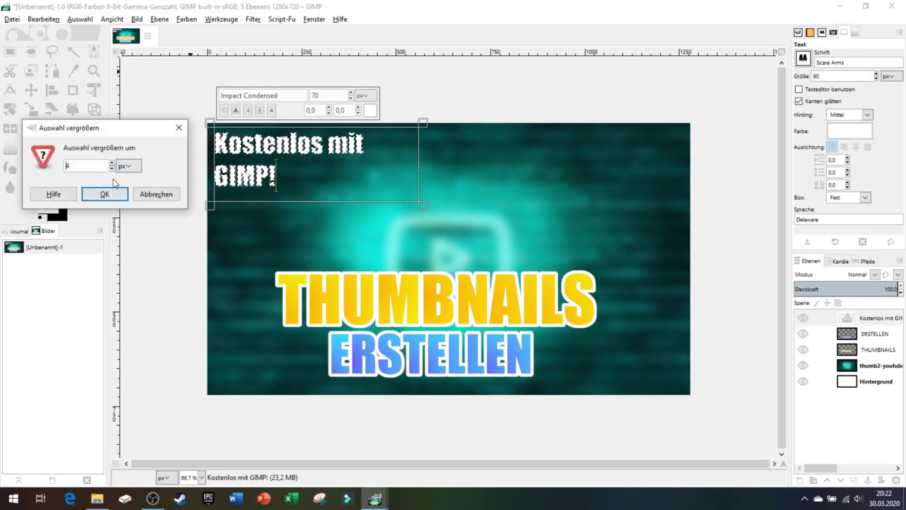
click(105, 194)
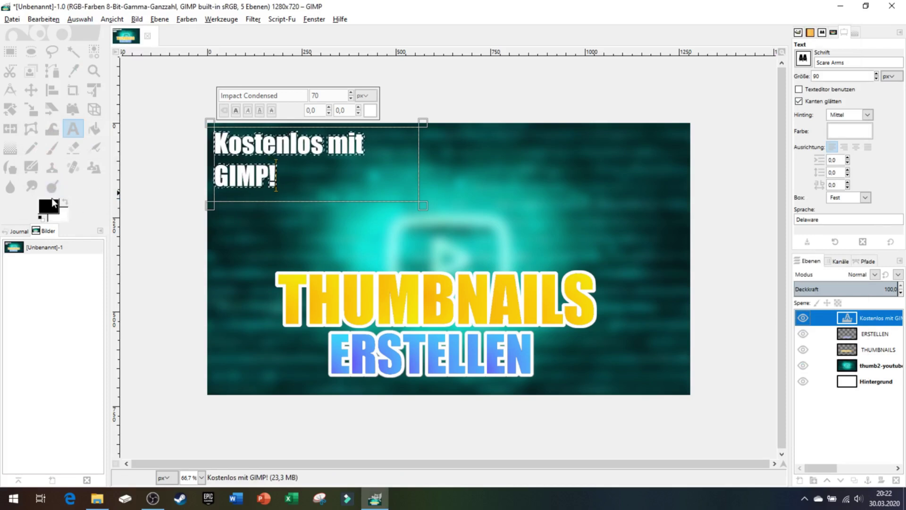
Try a black bucket fill around the letters, then undo it.
click(94, 128)
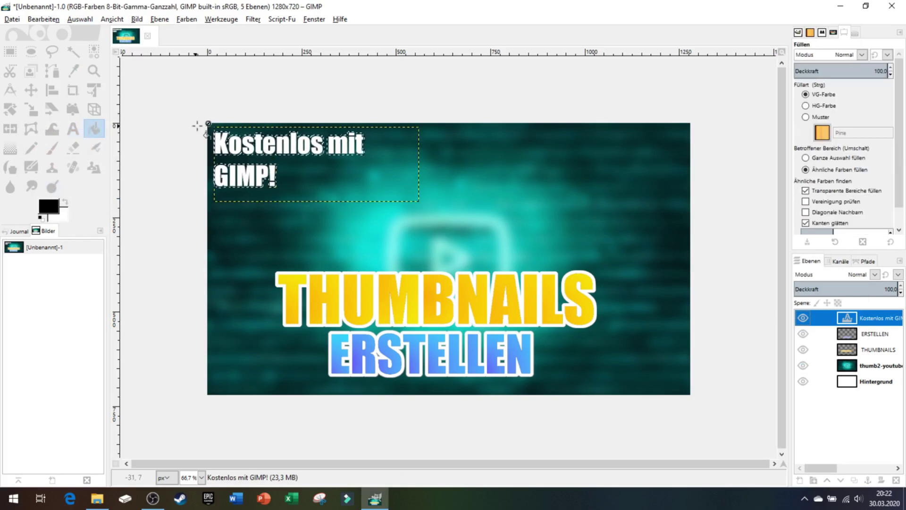
click(226, 141)
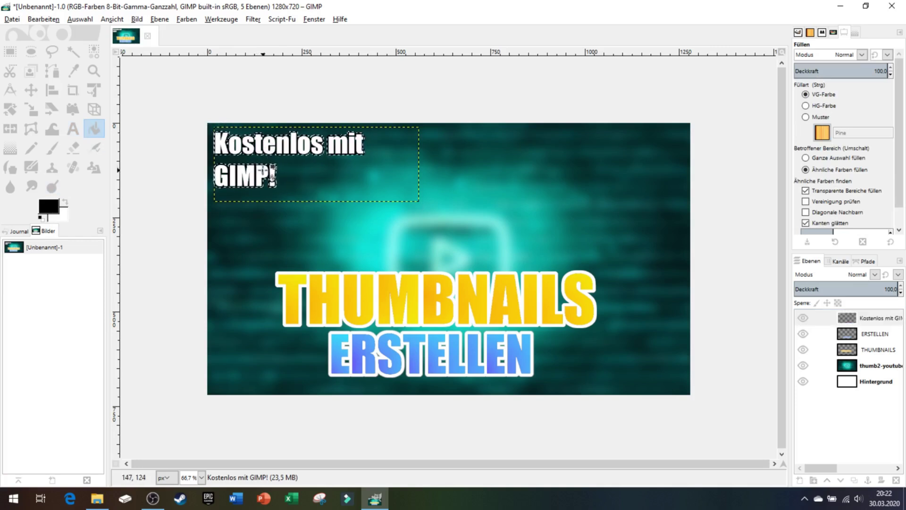
click(236, 146)
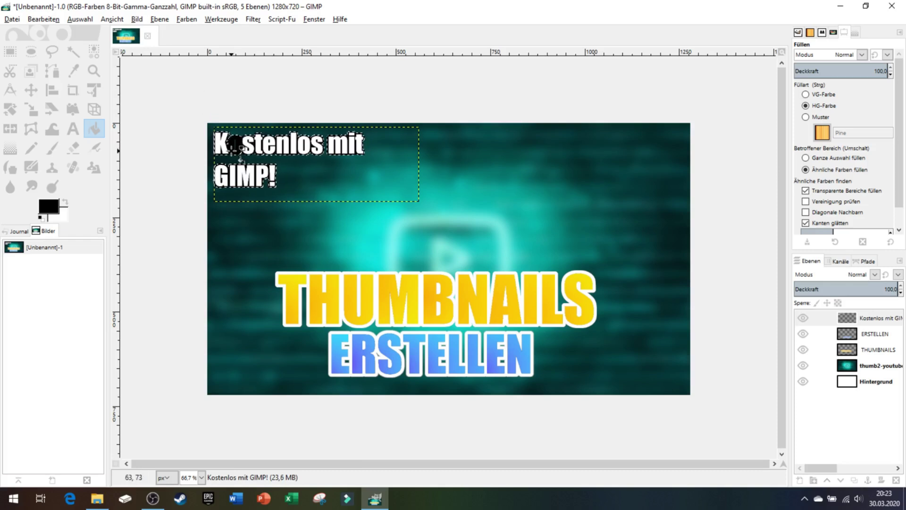
key(ctrl+z)
Deselect, activate the Kostenlos mit GIMP layer, and open the GIMP Tutorial folder in Explorer.
click(80, 19)
click(89, 42)
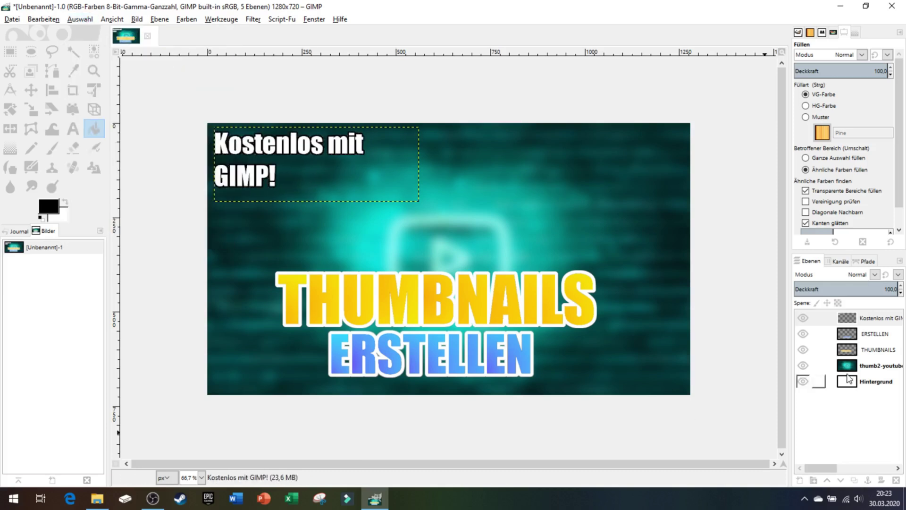
click(863, 421)
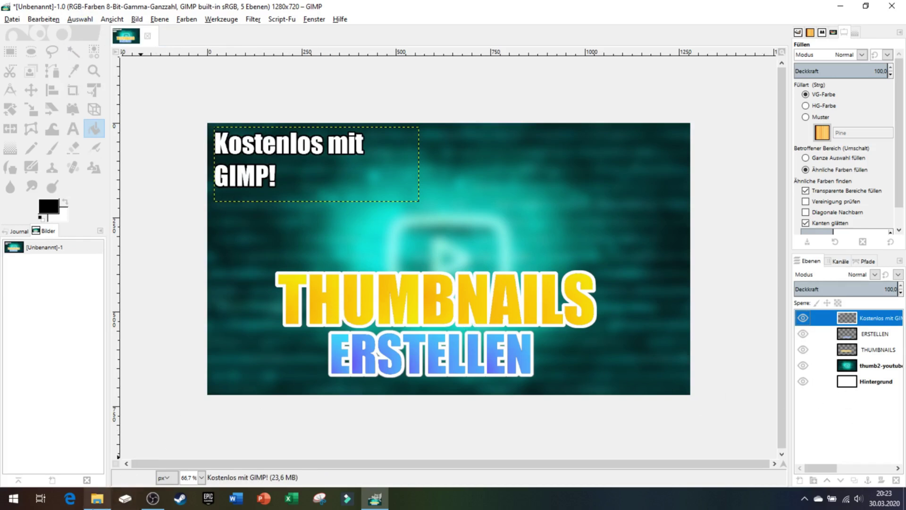
click(97, 498)
Drag the youtube2[1] logo in as a layer and scale it to about 1300 px wide.
click(642, 210)
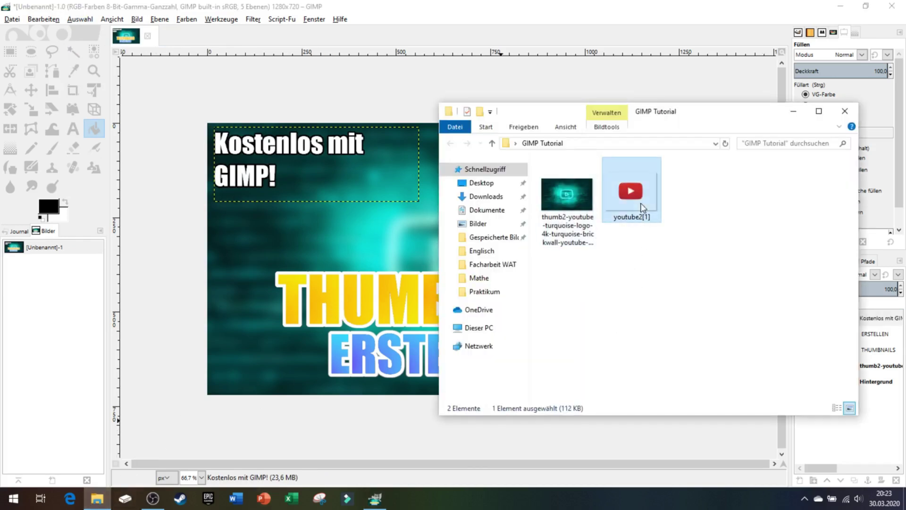
drag(613, 229, 418, 238)
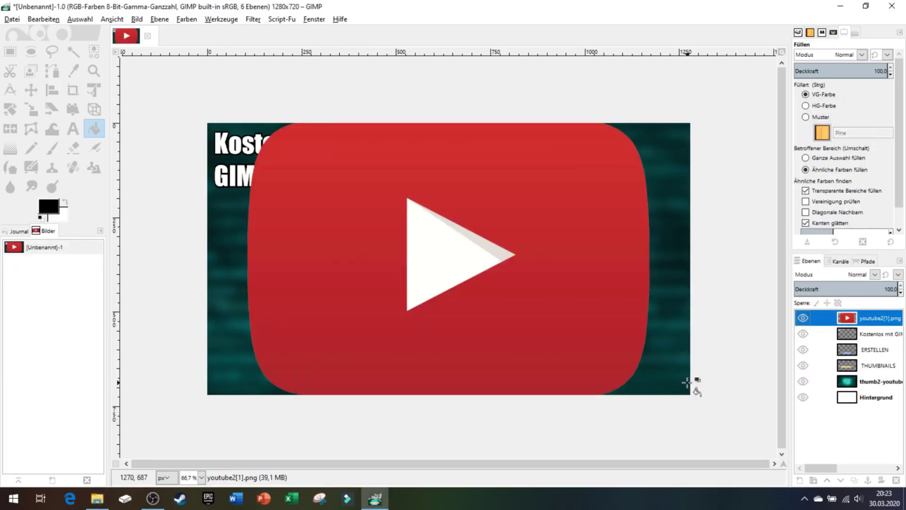
right_click(879, 323)
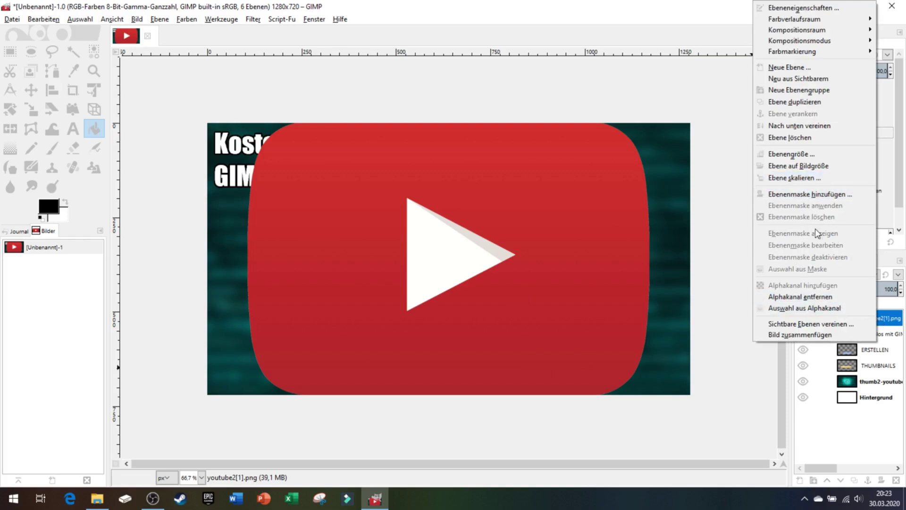
click(810, 183)
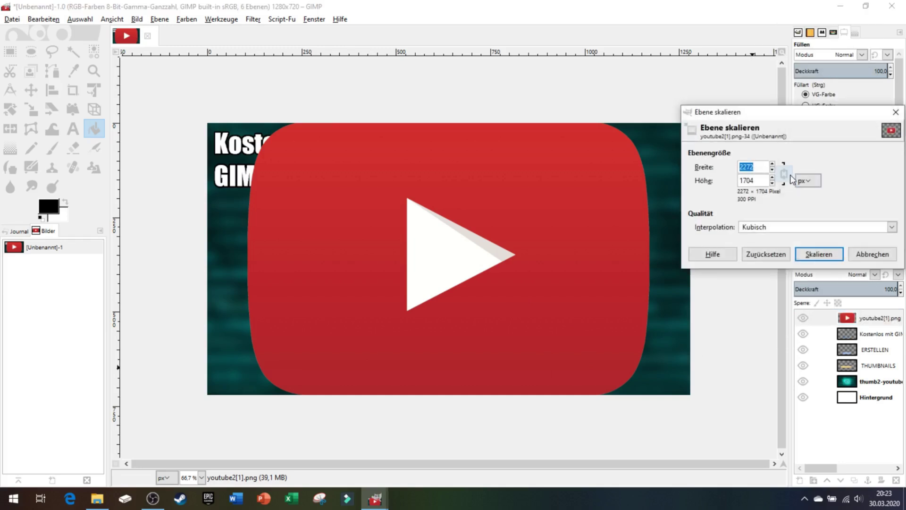
click(772, 169)
click(773, 170)
click(820, 251)
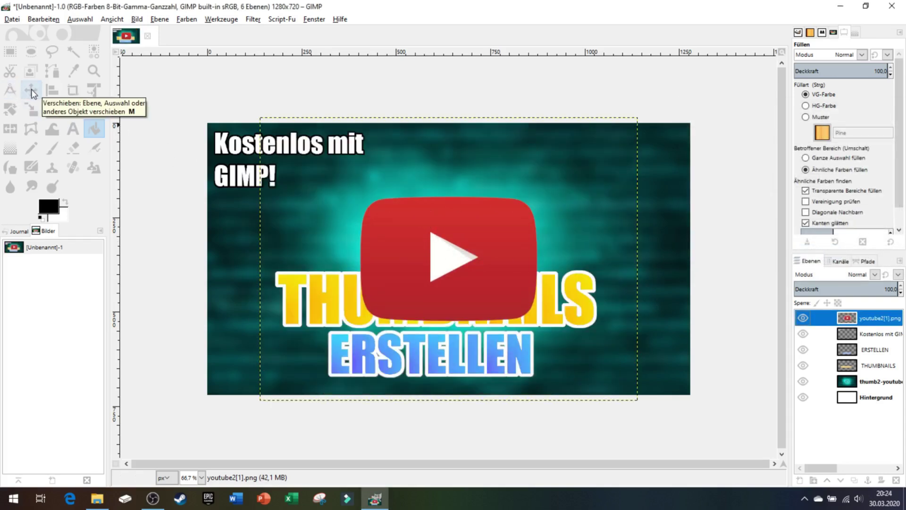
Center the YouTube logo, then raise THUMBNAILS, Kostenlos mit GIMP! and ERSTELLEN above it.
click(30, 92)
drag(406, 249, 319, 222)
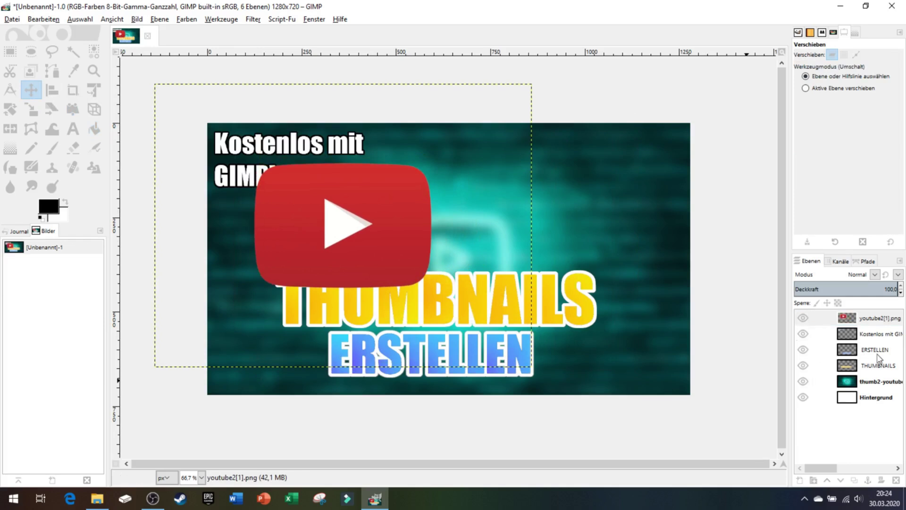
mouse_move(853, 364)
mouse_down()
mouse_move(854, 318)
mouse_move(840, 317)
mouse_up()
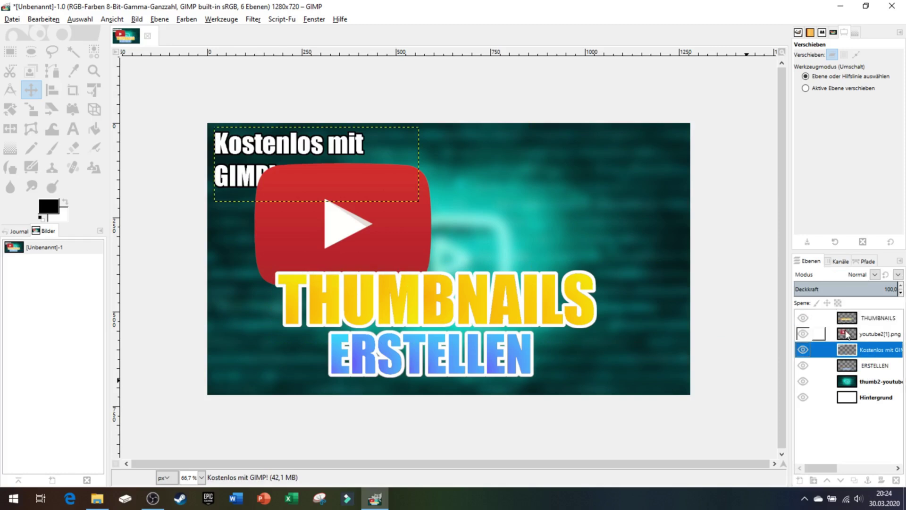
drag(845, 317, 846, 318)
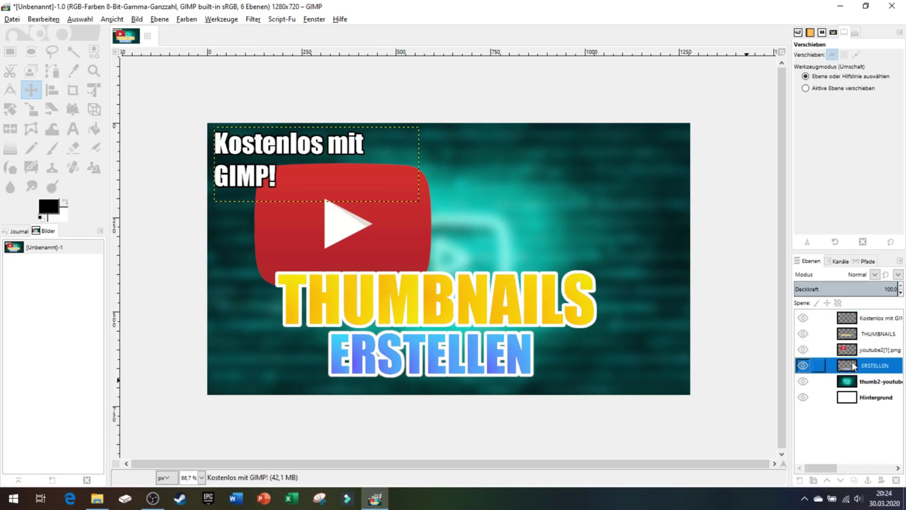
drag(853, 369, 847, 318)
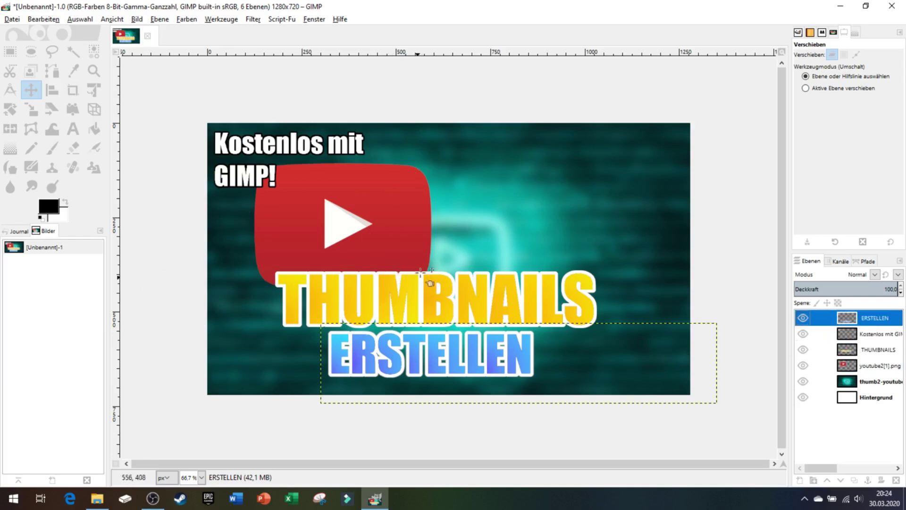
Add the Wilber brush image as a new layer and move it up and right.
click(797, 32)
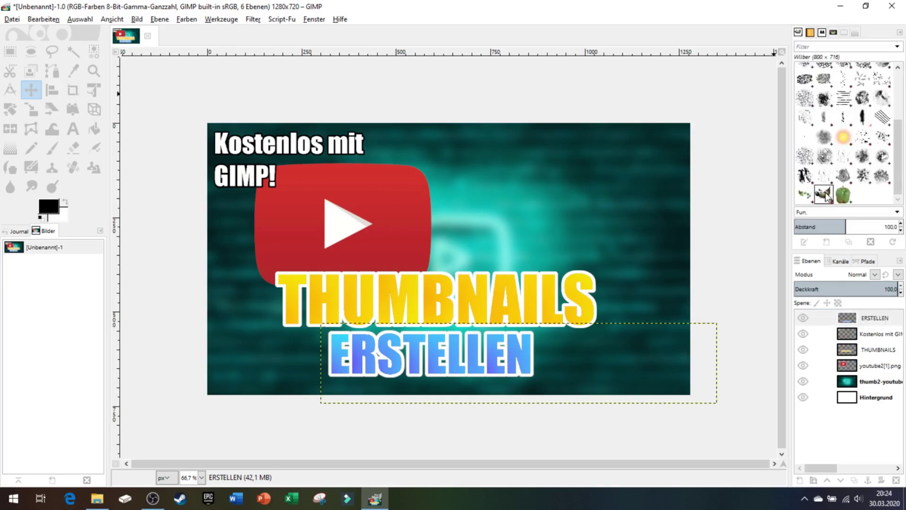
drag(826, 197, 594, 263)
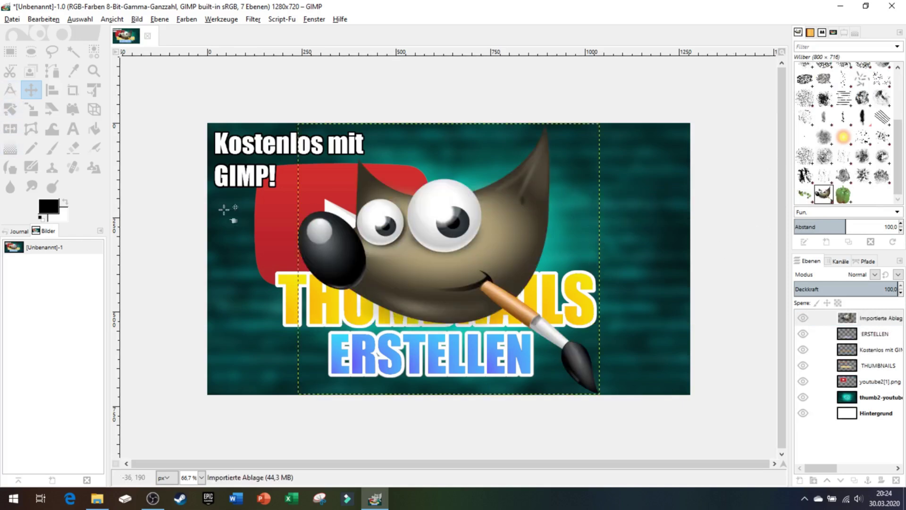
drag(456, 264, 543, 220)
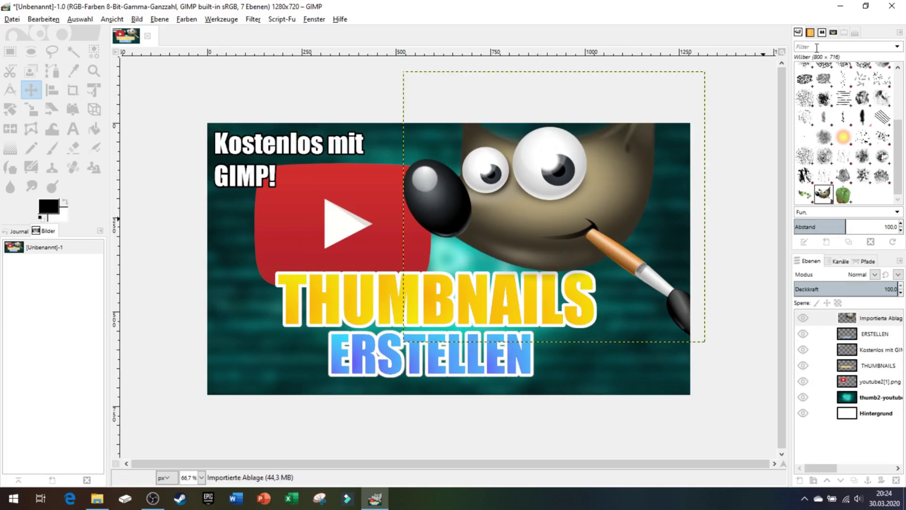
Scale the Wilber layer down to about 696×623 and reposition it on the right side.
click(822, 33)
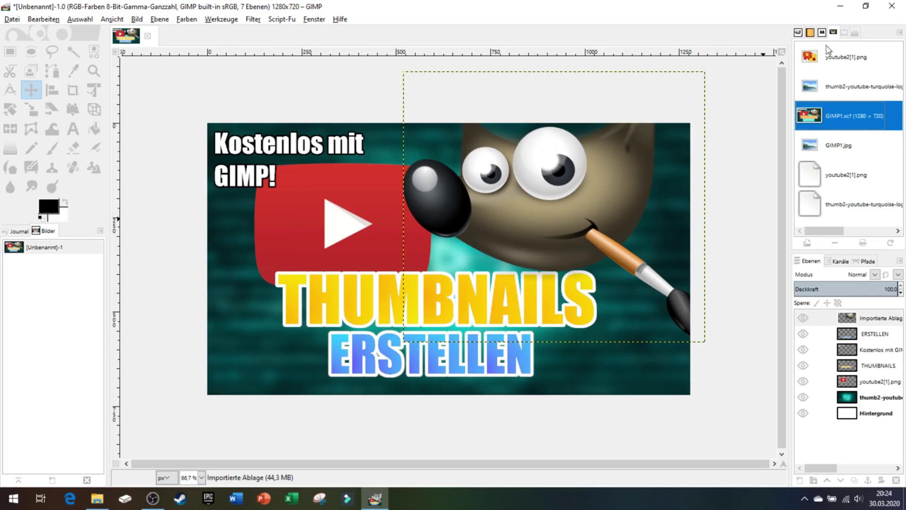
click(820, 33)
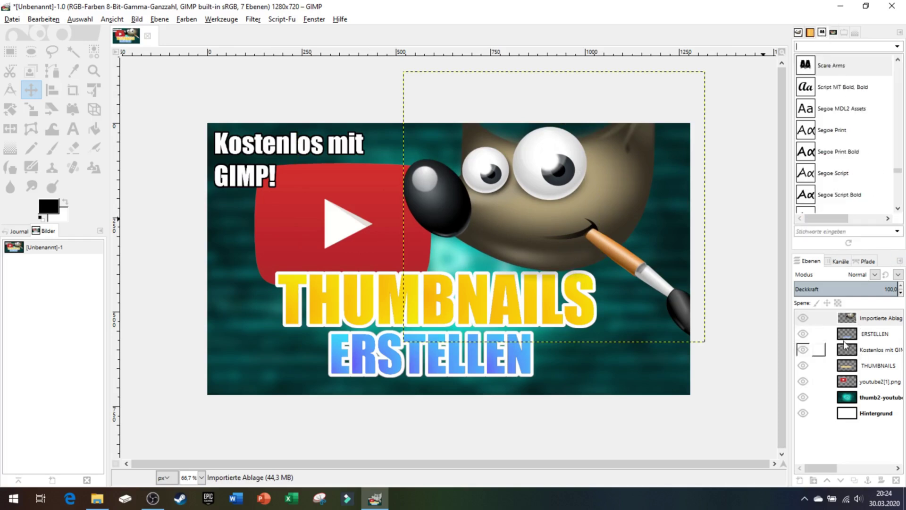
right_click(868, 323)
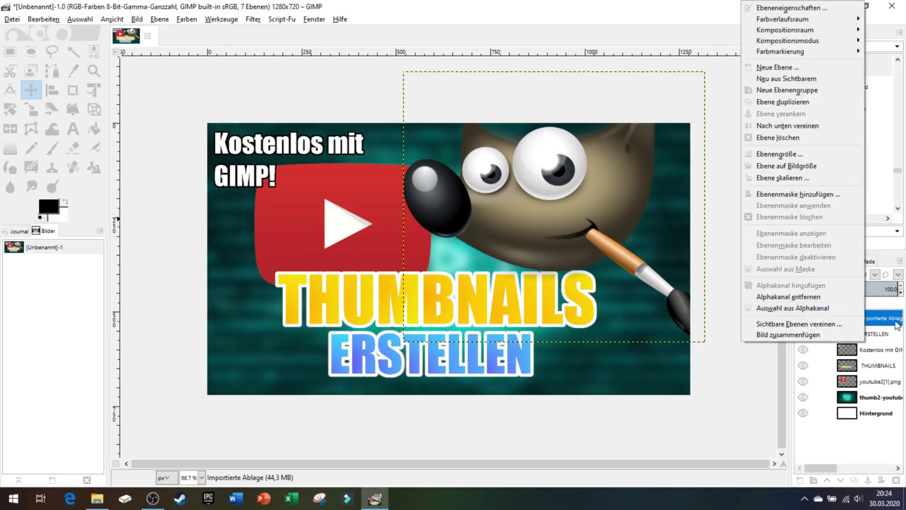
click(803, 178)
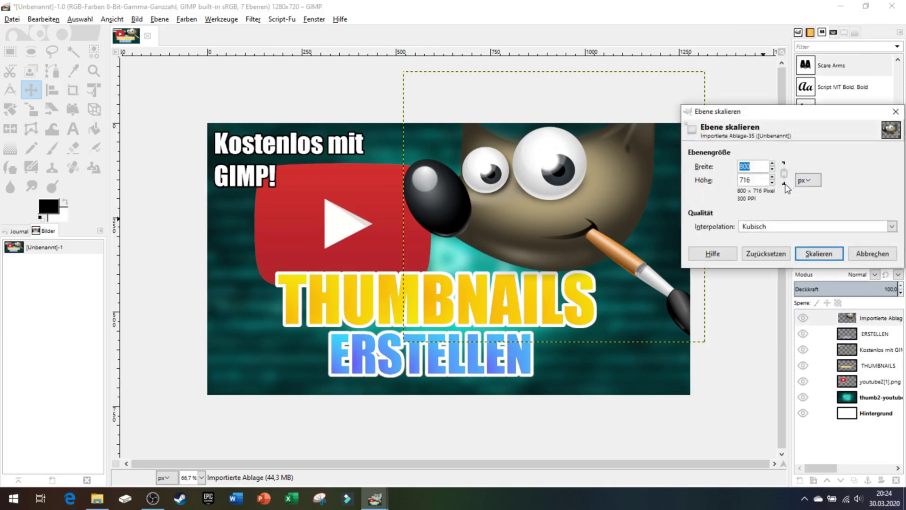
click(804, 252)
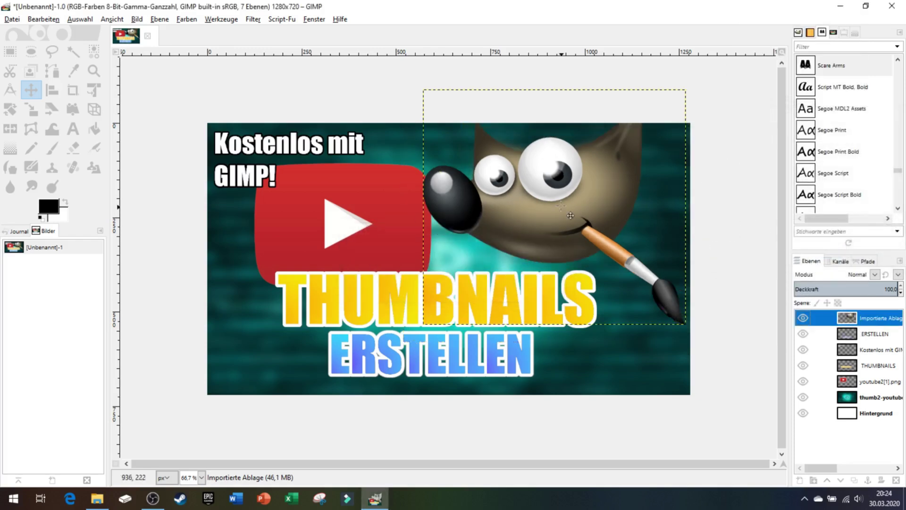
drag(555, 190, 552, 198)
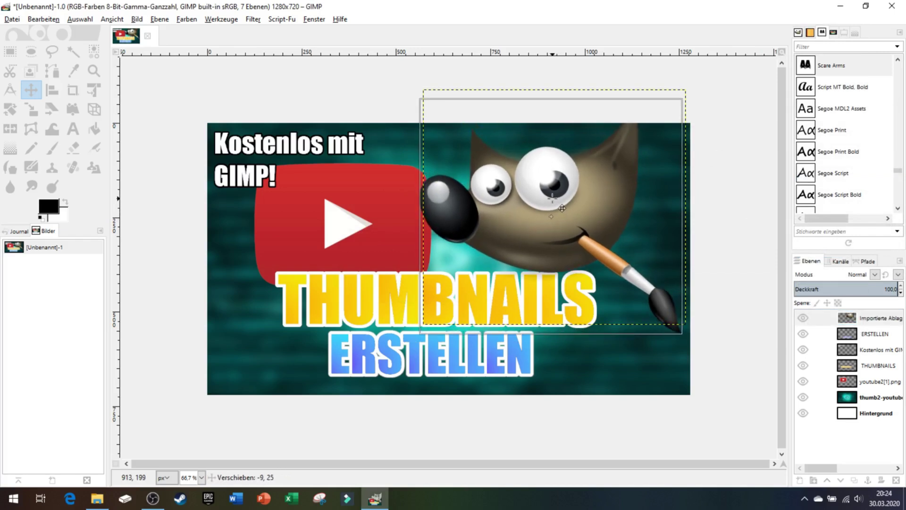
Shift Wilber further right, then enlarge THUMBNAILS to 1250 px wide and recentre it.
drag(552, 199, 569, 207)
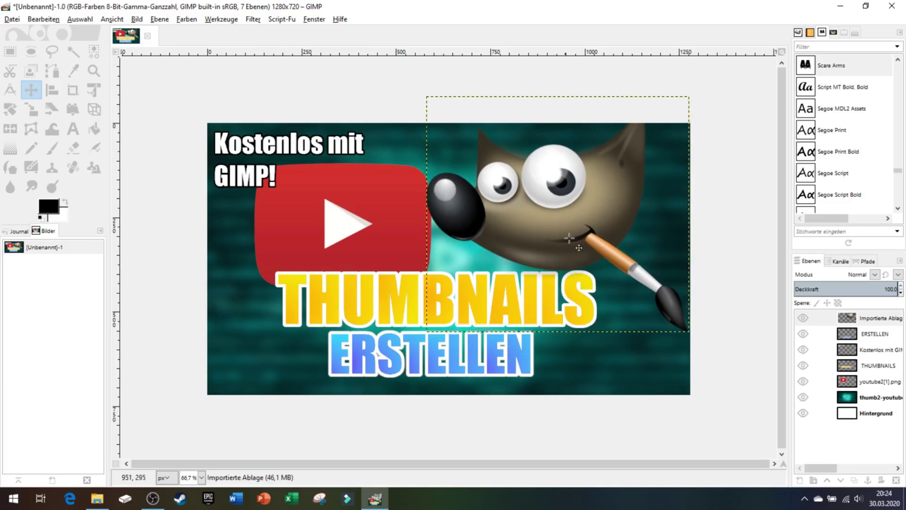
click(884, 366)
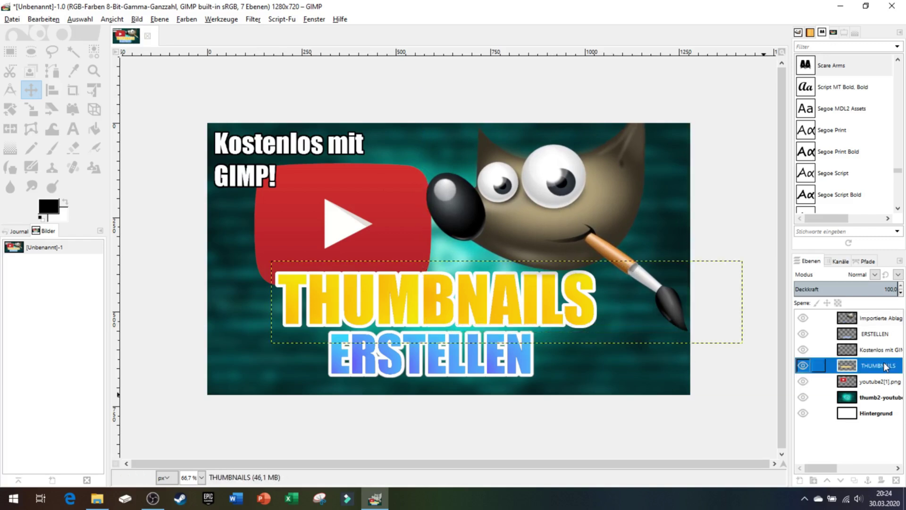
right_click(837, 368)
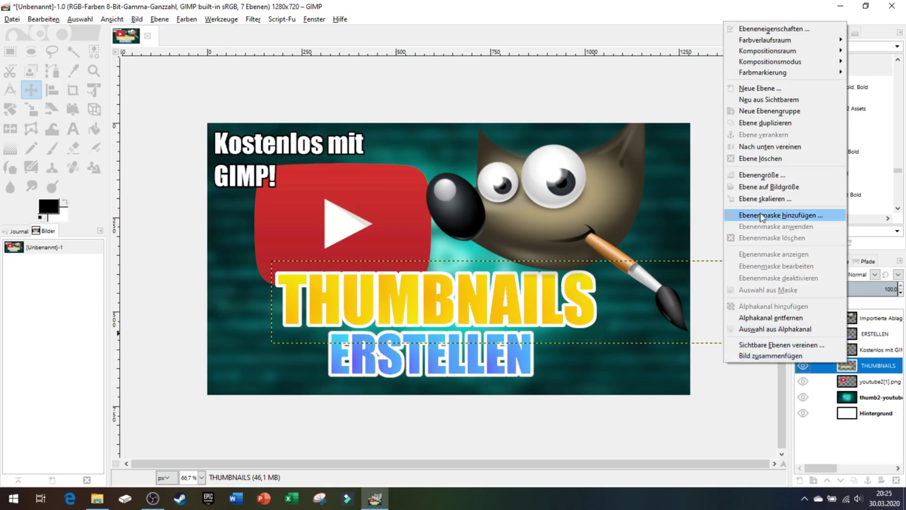
click(762, 199)
click(742, 185)
click(742, 185)
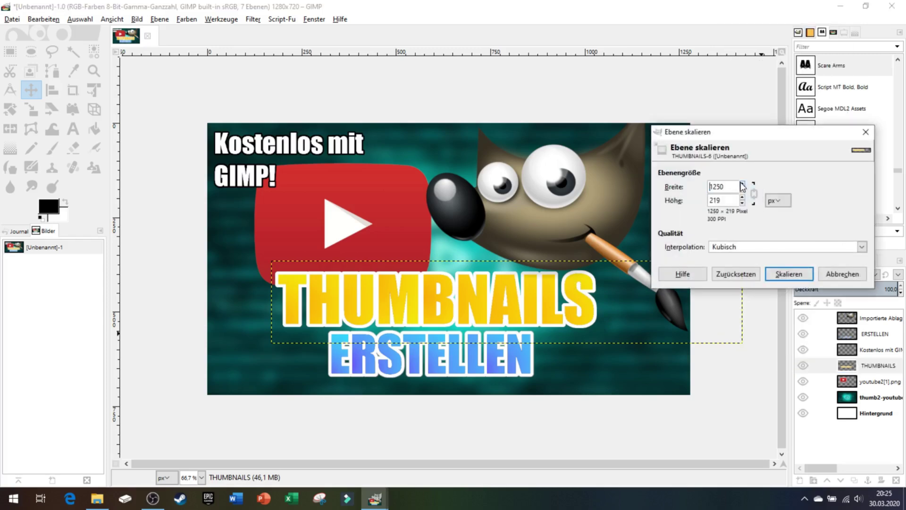
click(787, 278)
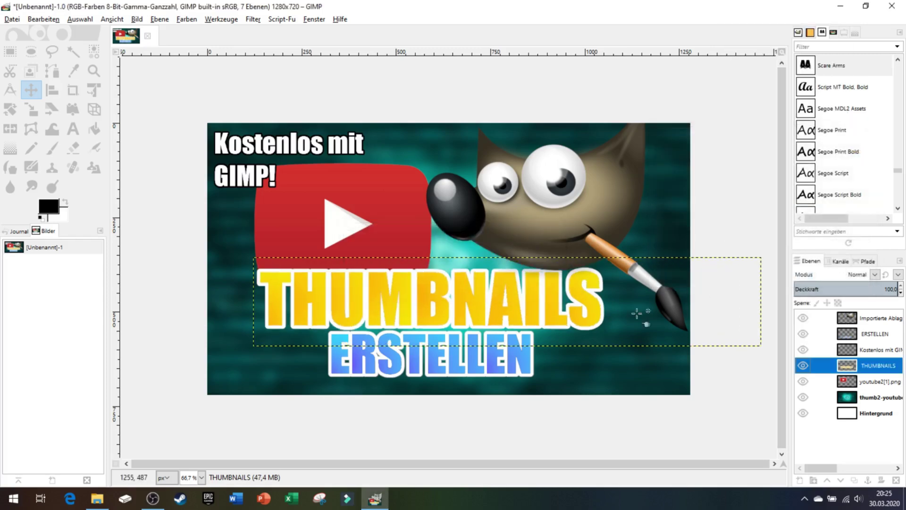
drag(452, 312, 463, 311)
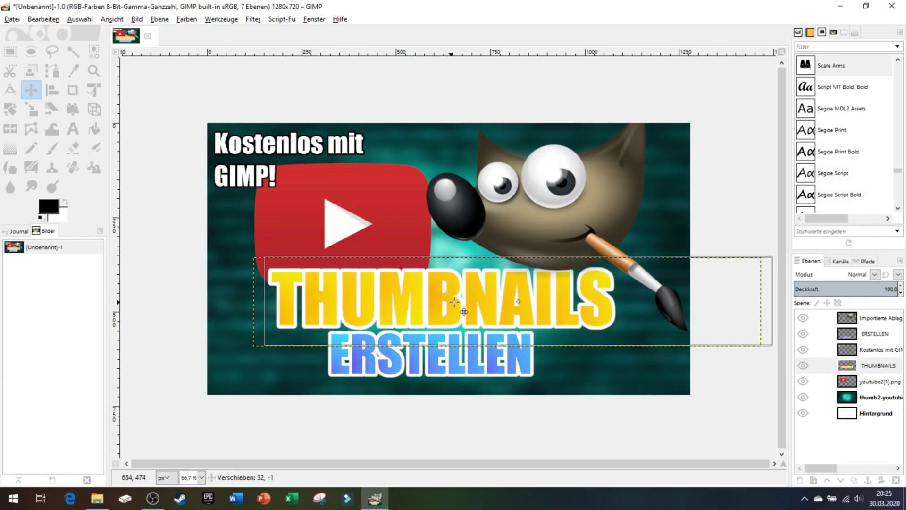
Nudge the ERSTELLEN text layer slightly right and down.
click(491, 362)
click(866, 338)
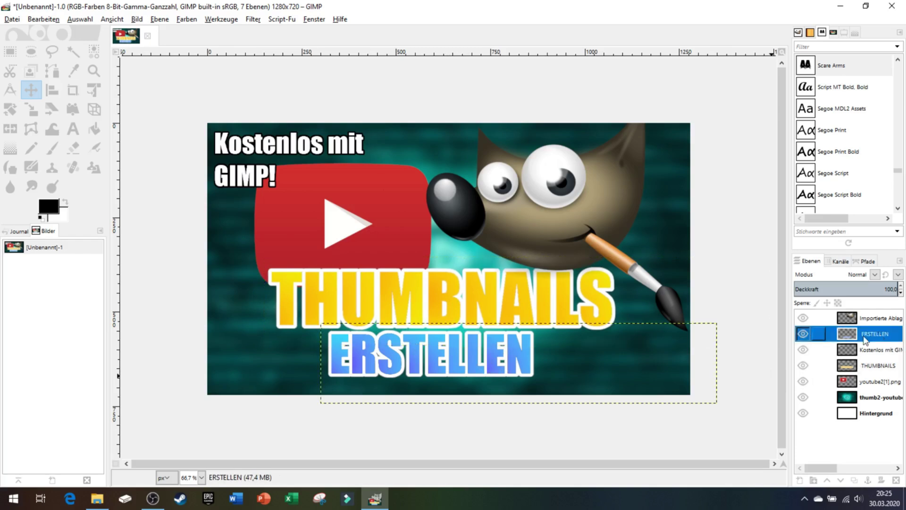
drag(431, 354, 435, 358)
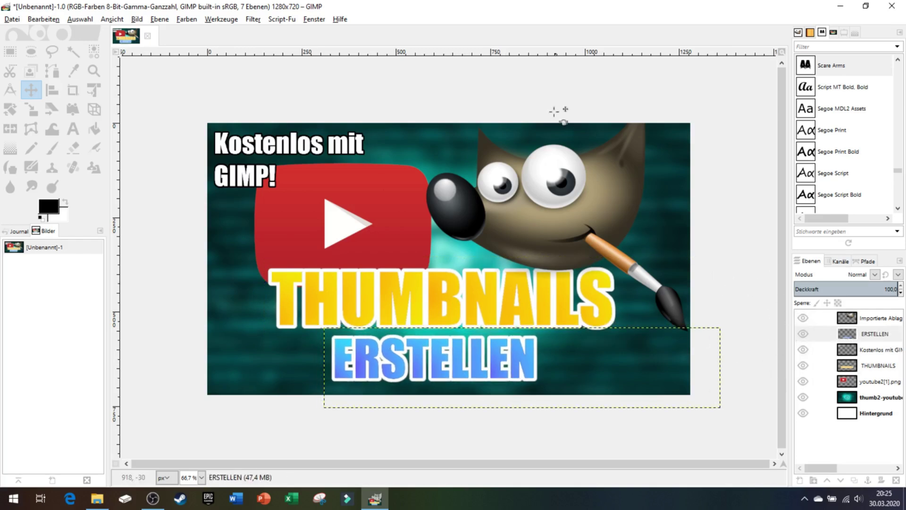
Make the Hintergrund background layer active and bring up the Datei menu for export.
click(79, 20)
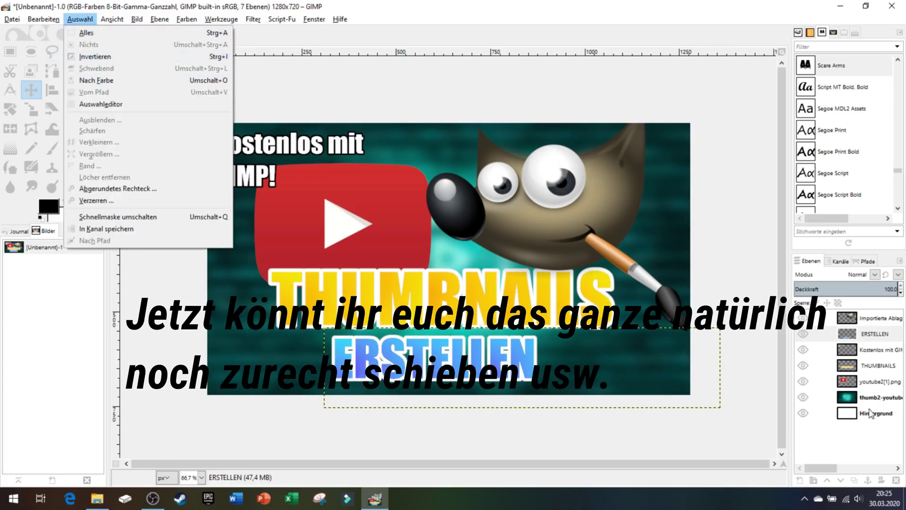
click(870, 414)
click(872, 415)
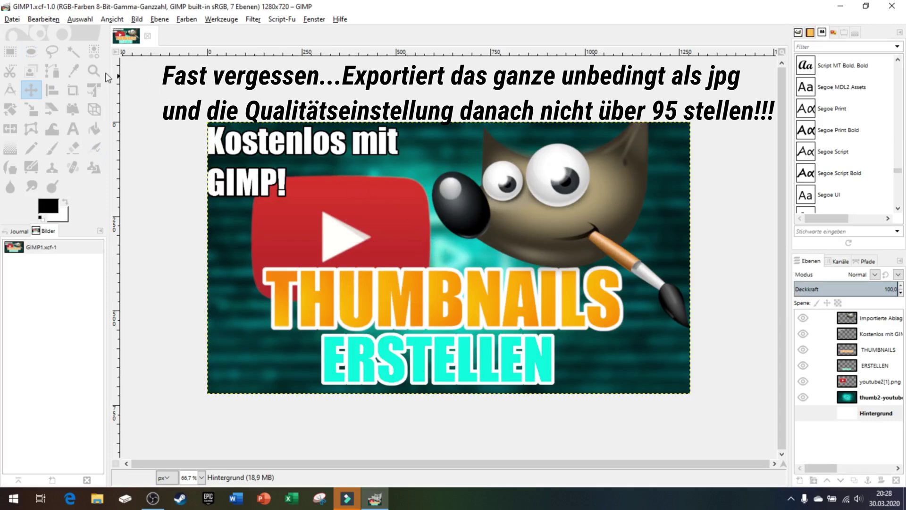
click(12, 19)
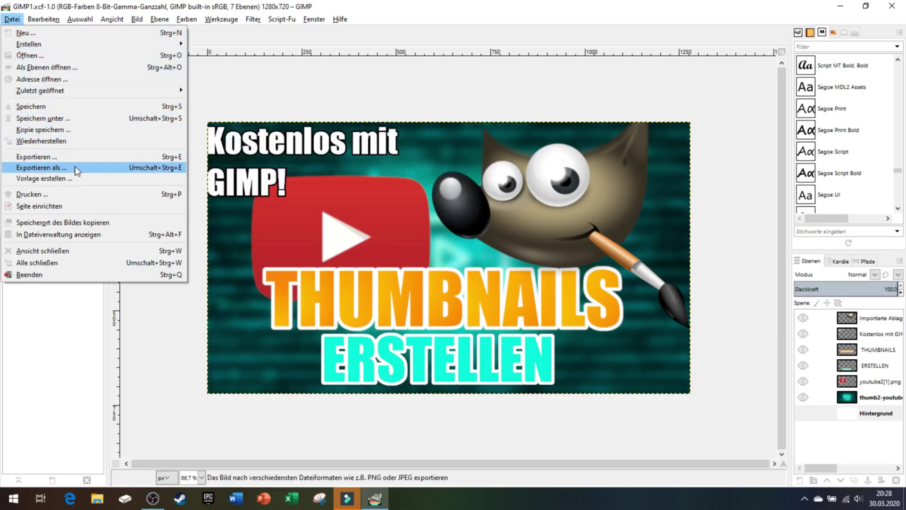
Set up the export to the Desktop as GIMP1.jpg, replacing the png extension with jpg.
click(100, 168)
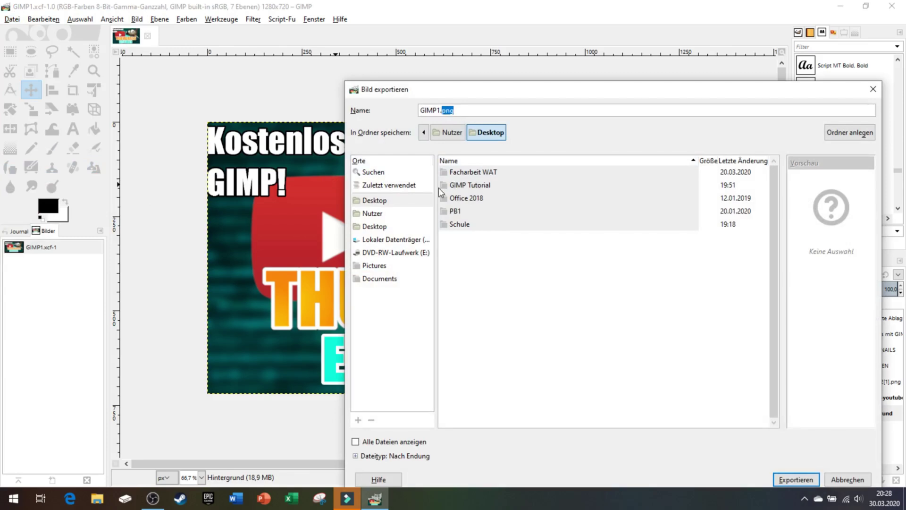
key(BackSpace)
text(jp)
text(g)
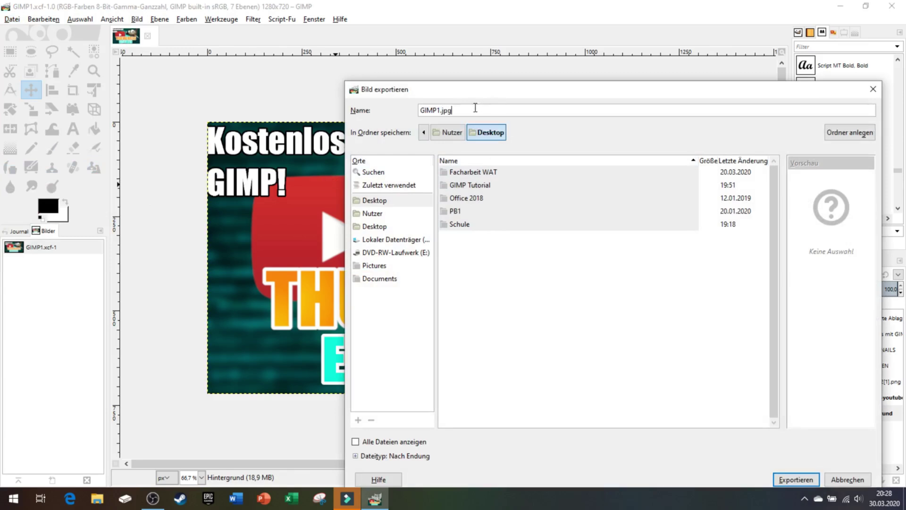